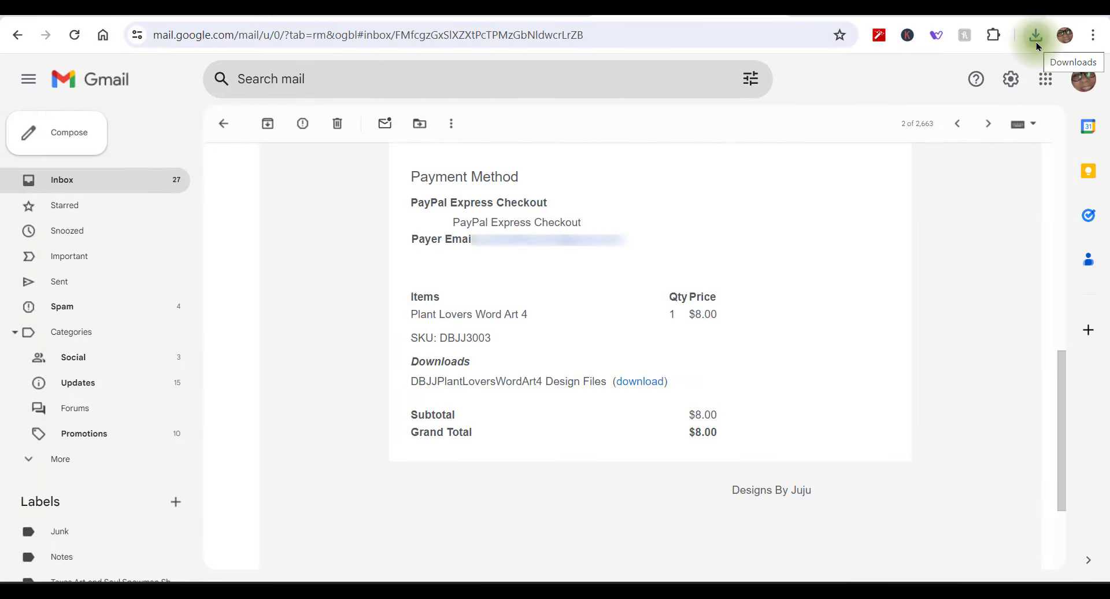
# Step: Locate the downloaded DBJJPlantLoversWordArt4 zip in its folder and extract it to a DBJJPlantLoversWordArt4 folder in Downloads
pyautogui.click(1037, 37)
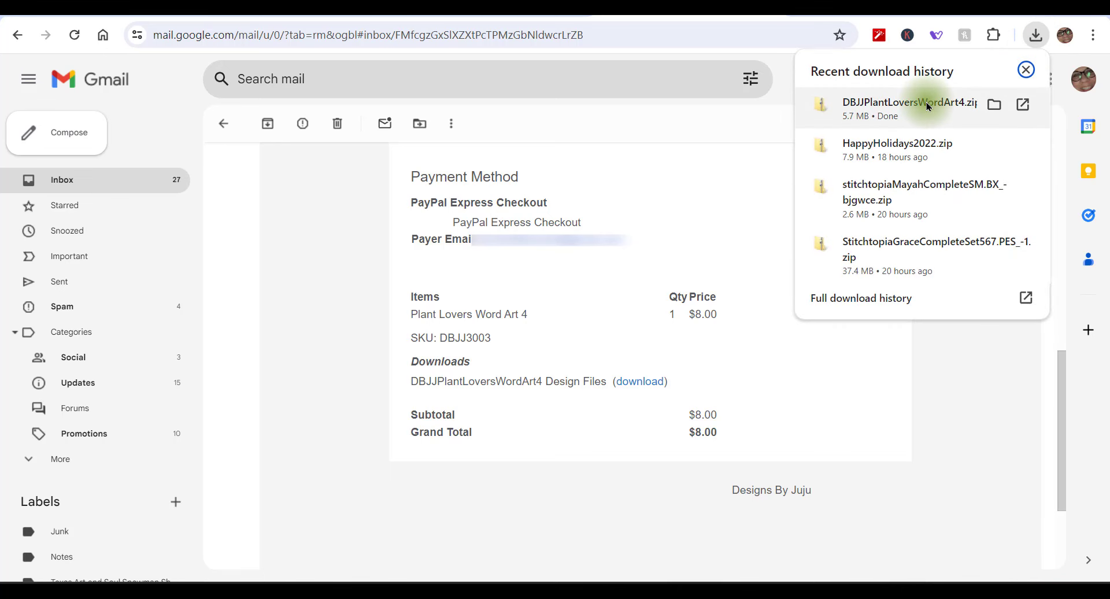
pyautogui.click(994, 106)
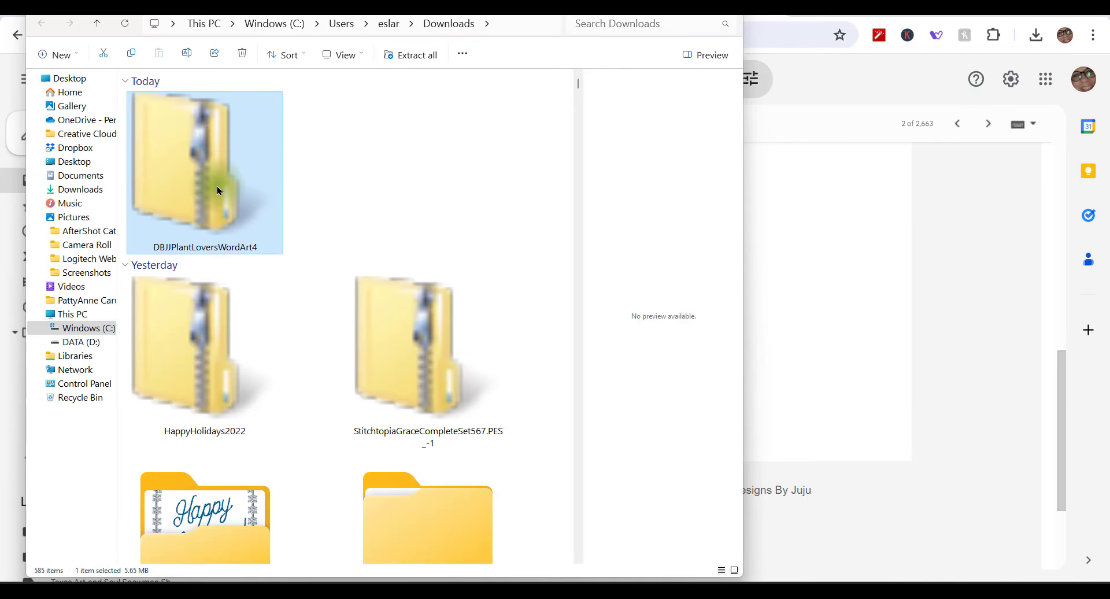
pyautogui.click(423, 62)
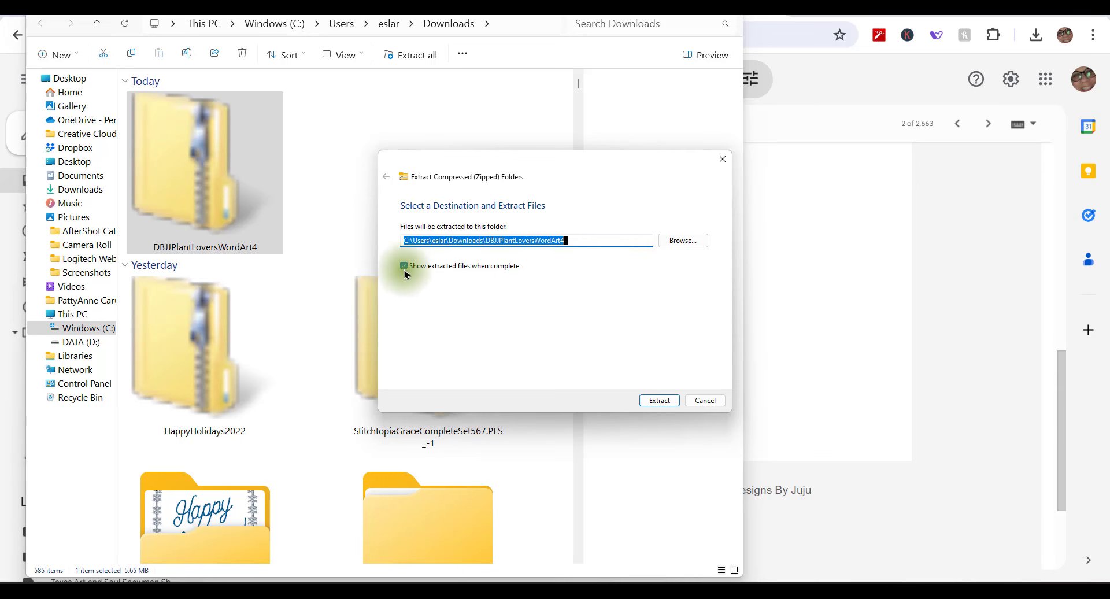
pyautogui.click(668, 402)
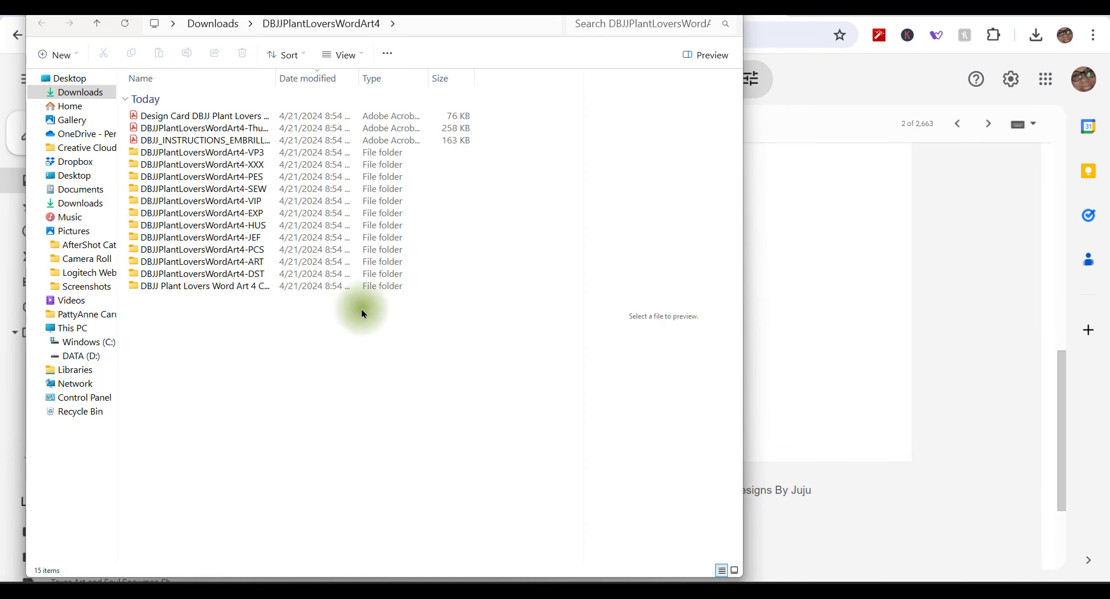
# Step: Delete all extracted files and folders except the Design Card PDF, the thumbnail PDF and the DBJJPlantLoversWordArt4-PES folder
pyautogui.moveTo(361, 309); pyautogui.dragTo(285, 111)
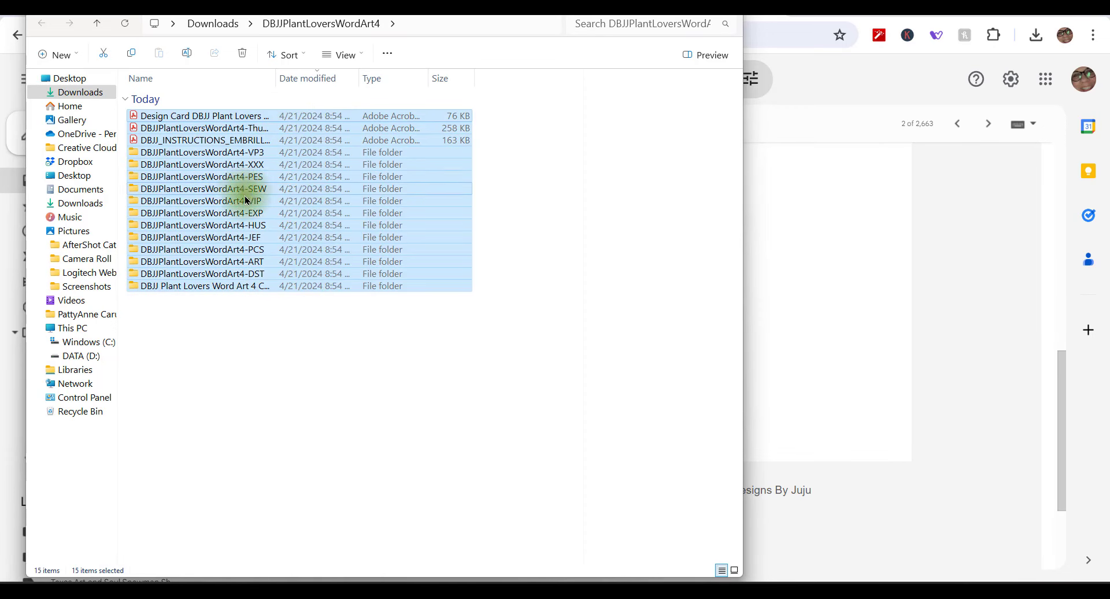
pyautogui.keyDown('ctrl'); pyautogui.click(241, 115); pyautogui.keyUp('ctrl')
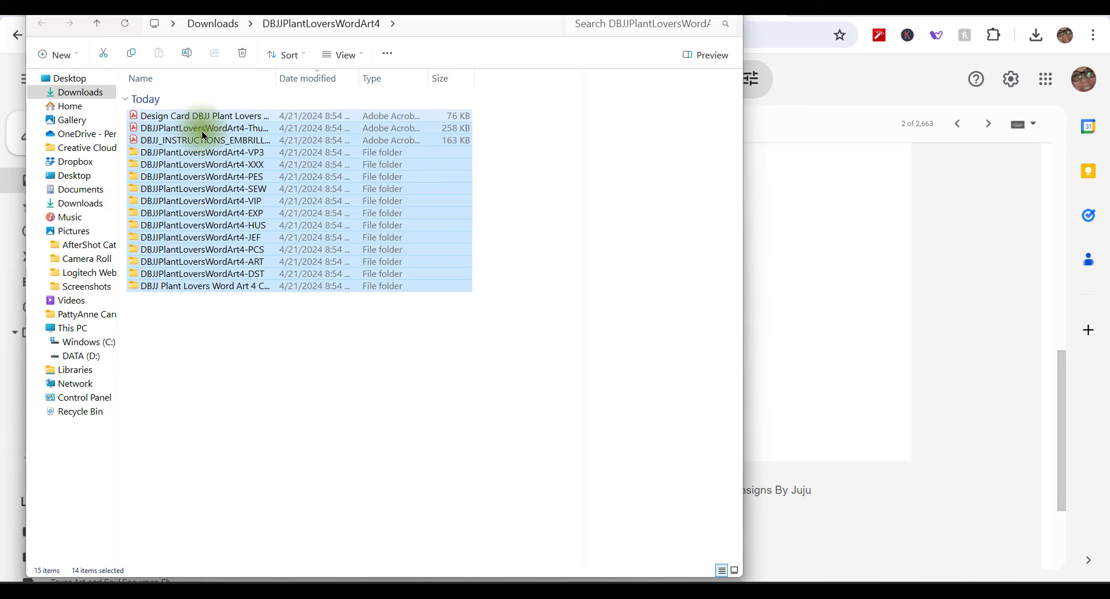
pyautogui.keyDown('ctrl'); pyautogui.click(197, 140); pyautogui.keyUp('ctrl')
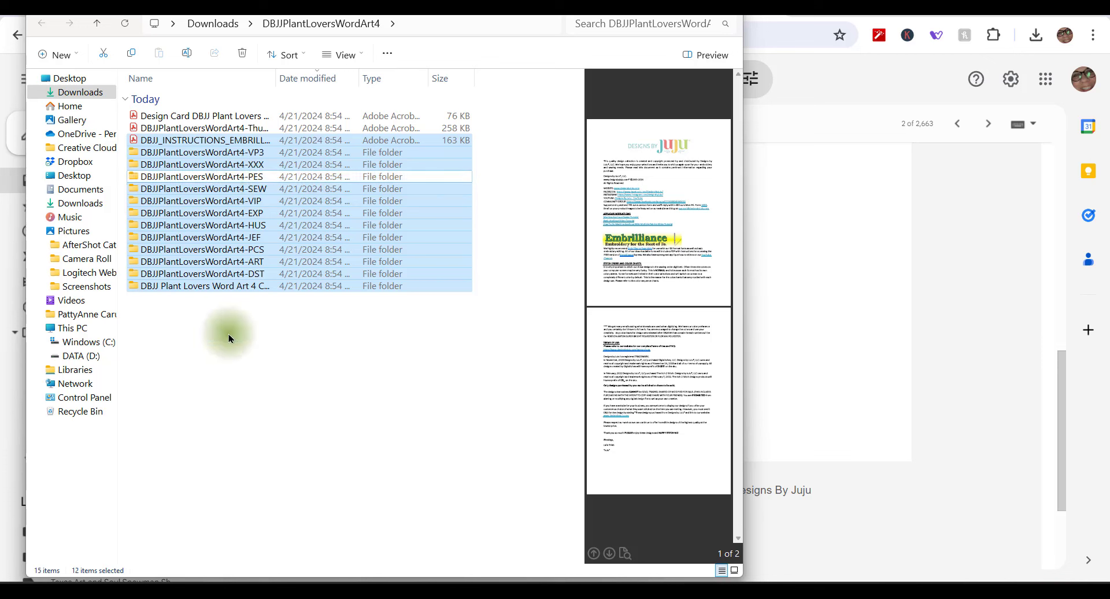
pyautogui.click(242, 55)
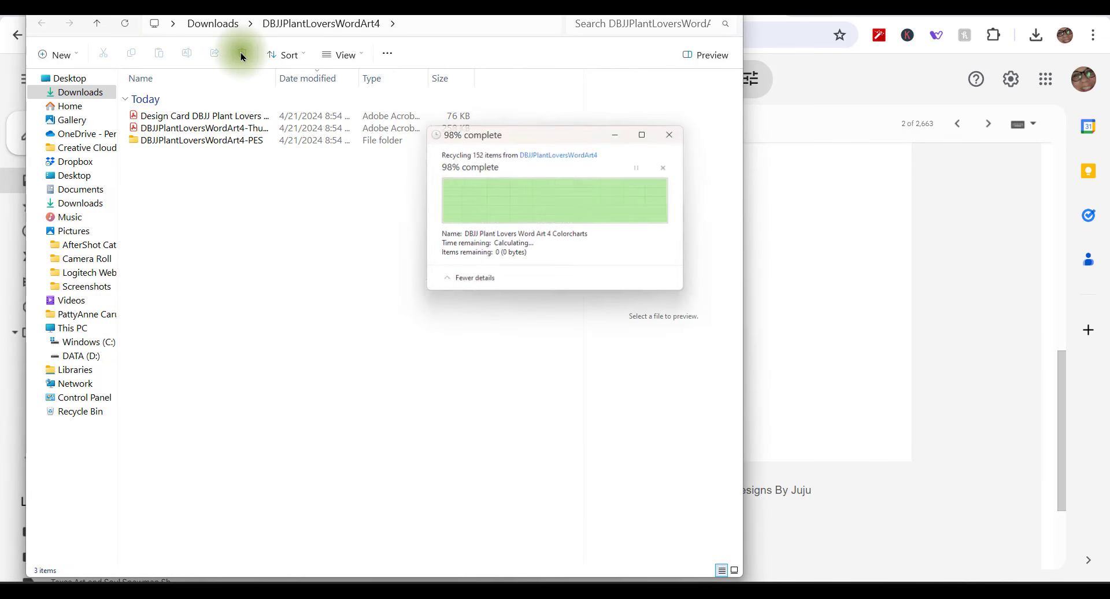
# Step: Open the DBJJPlantLoversWordArt4-PES folder and display its design files as icon thumbnails
pyautogui.click(229, 143)
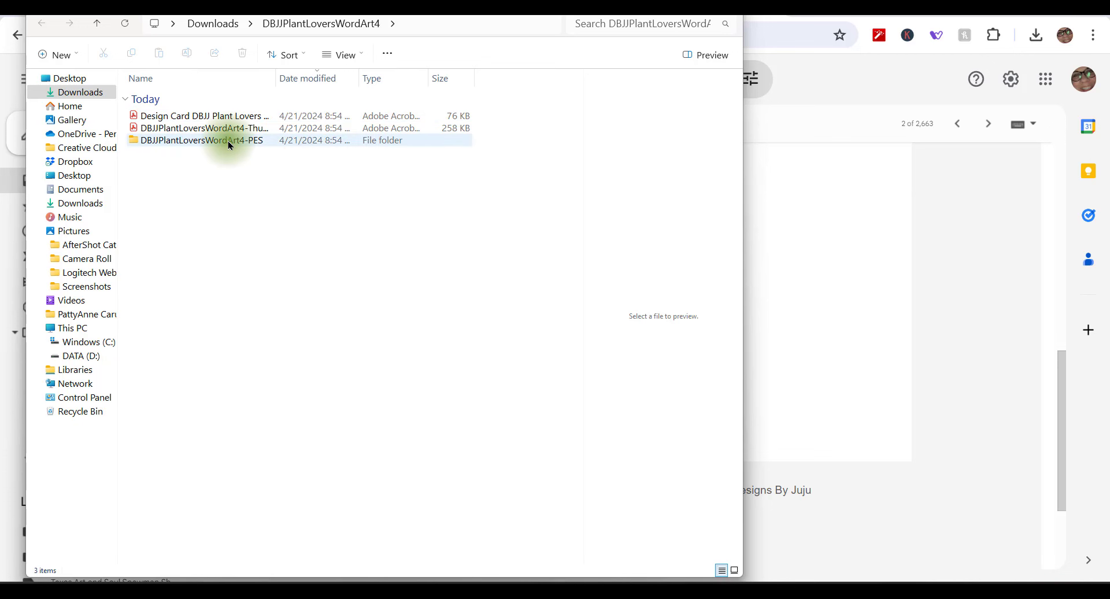
pyautogui.doubleClick(275, 144)
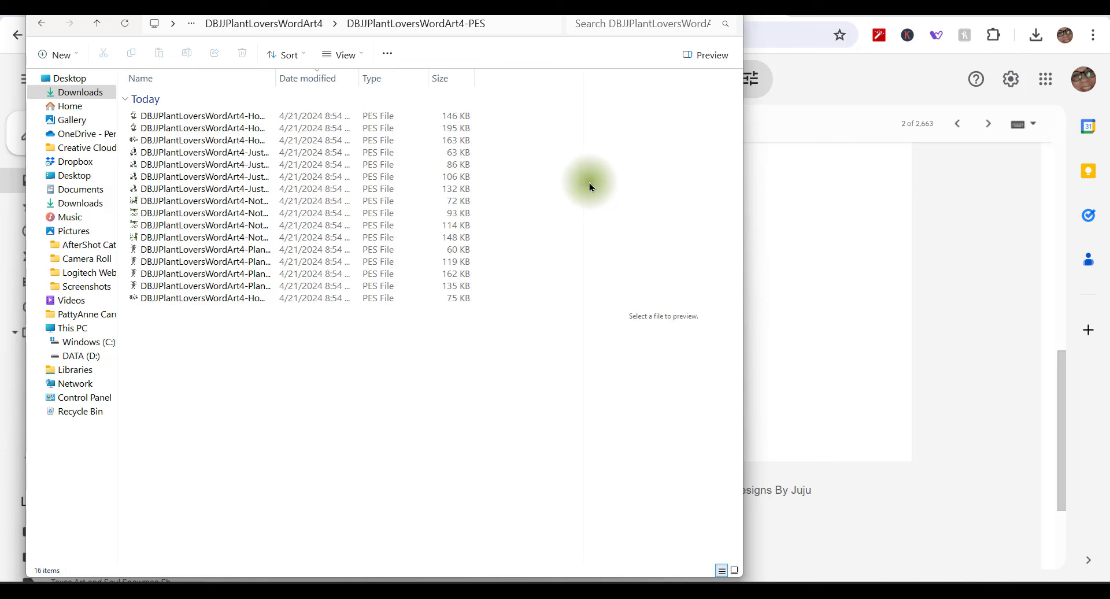
pyautogui.rightClick(515, 149)
pyautogui.moveTo(584, 159)
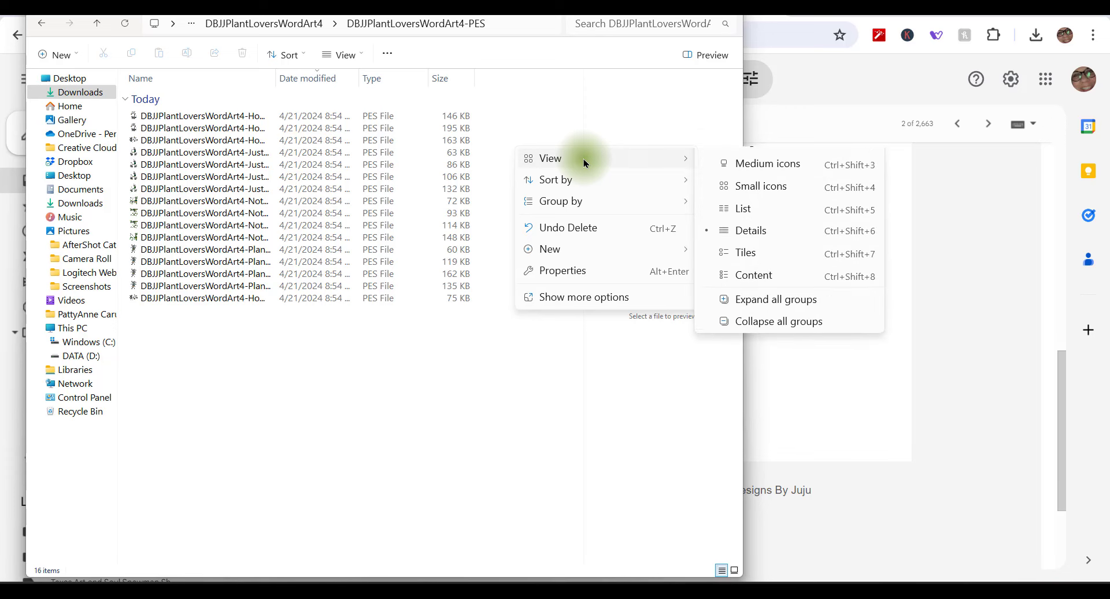
pyautogui.click(762, 184)
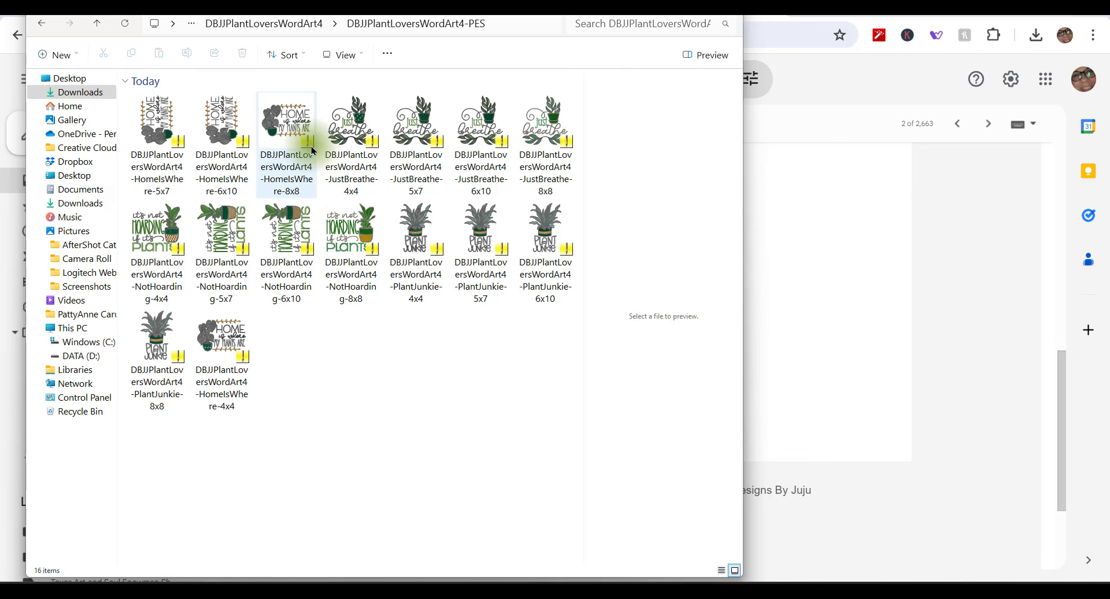
# Step: Open the DBJJPlantLoversWordArt4-HomeIsWhere-5x7 design in Embrilliance and apply the PES hoop 5 x 7 130mm x 180mm
pyautogui.click(159, 139)
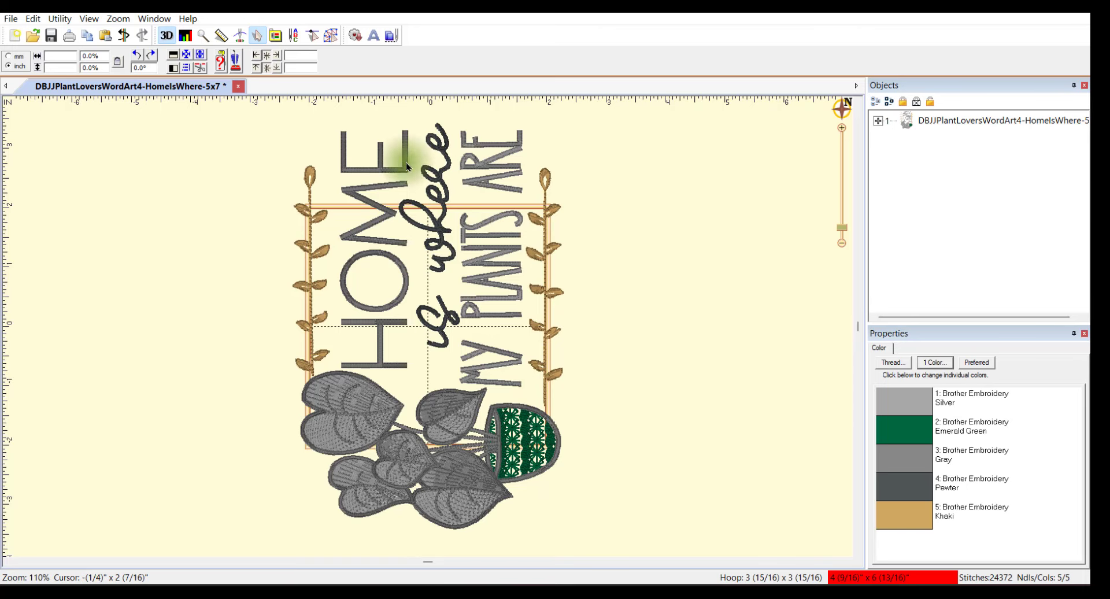
pyautogui.click(280, 37)
pyautogui.click(543, 285)
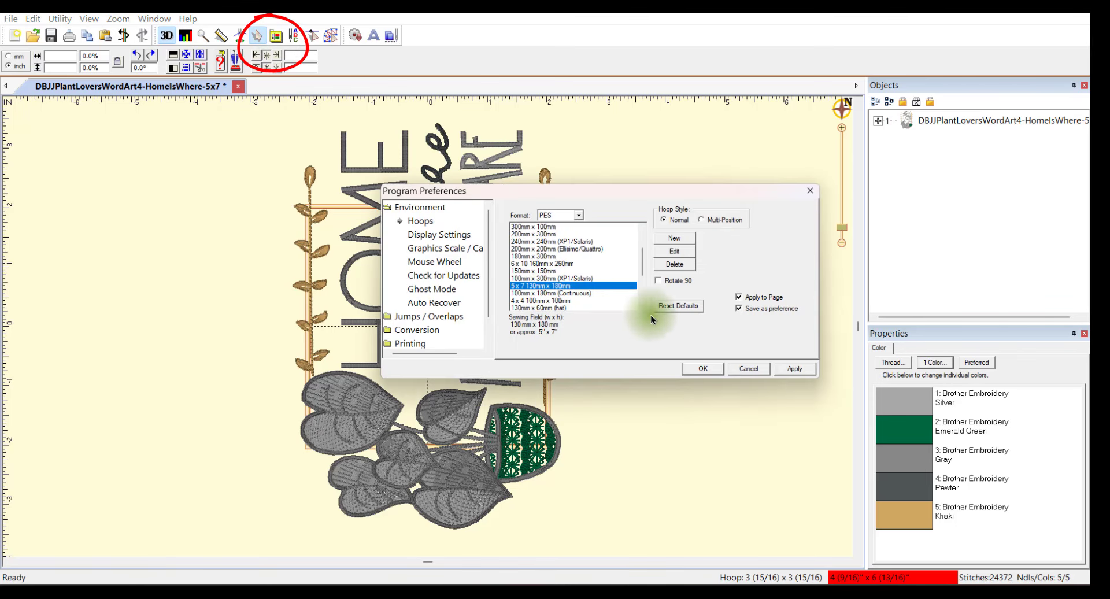
pyautogui.click(688, 253)
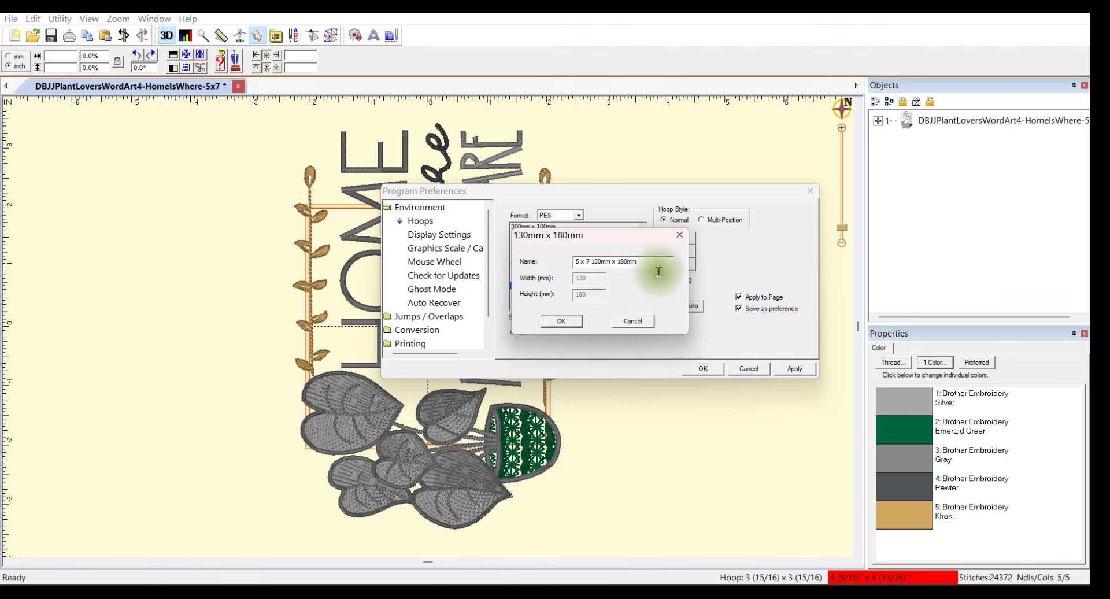
pyautogui.click(564, 319)
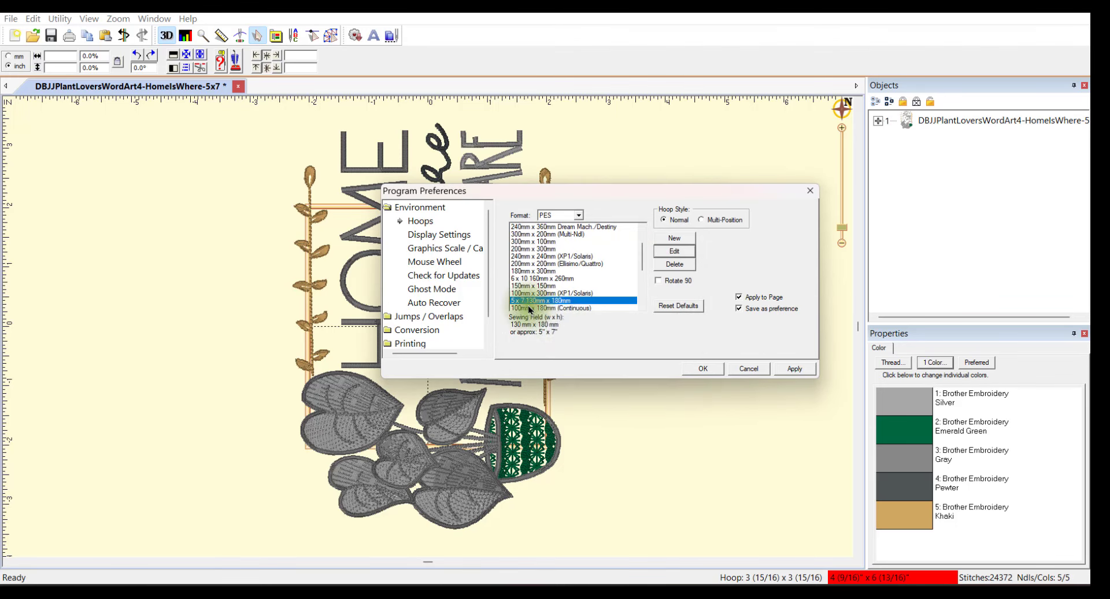
pyautogui.click(800, 366)
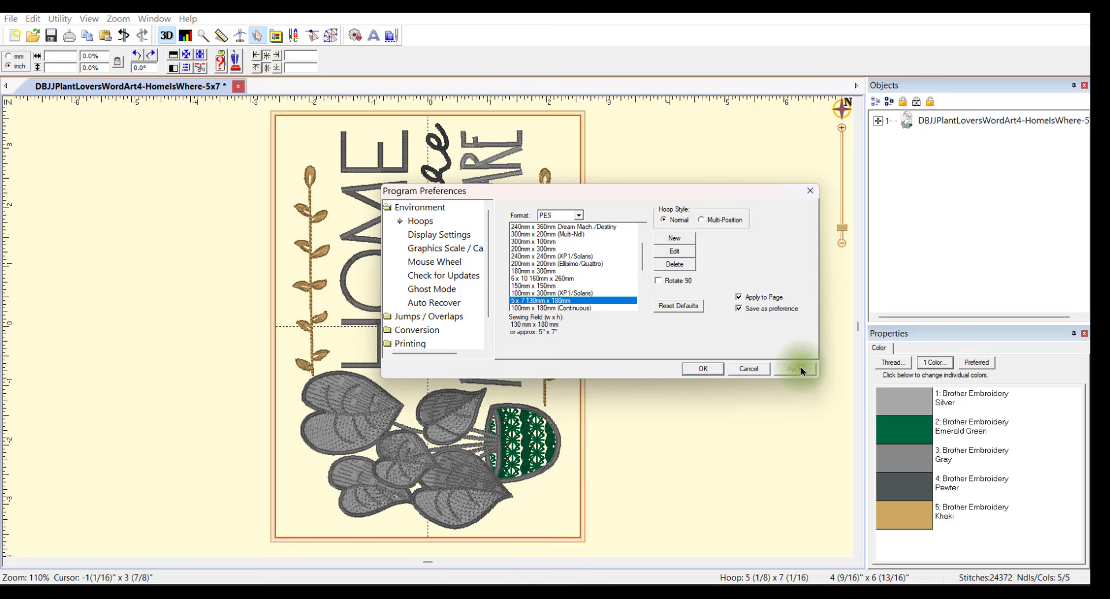
pyautogui.click(703, 369)
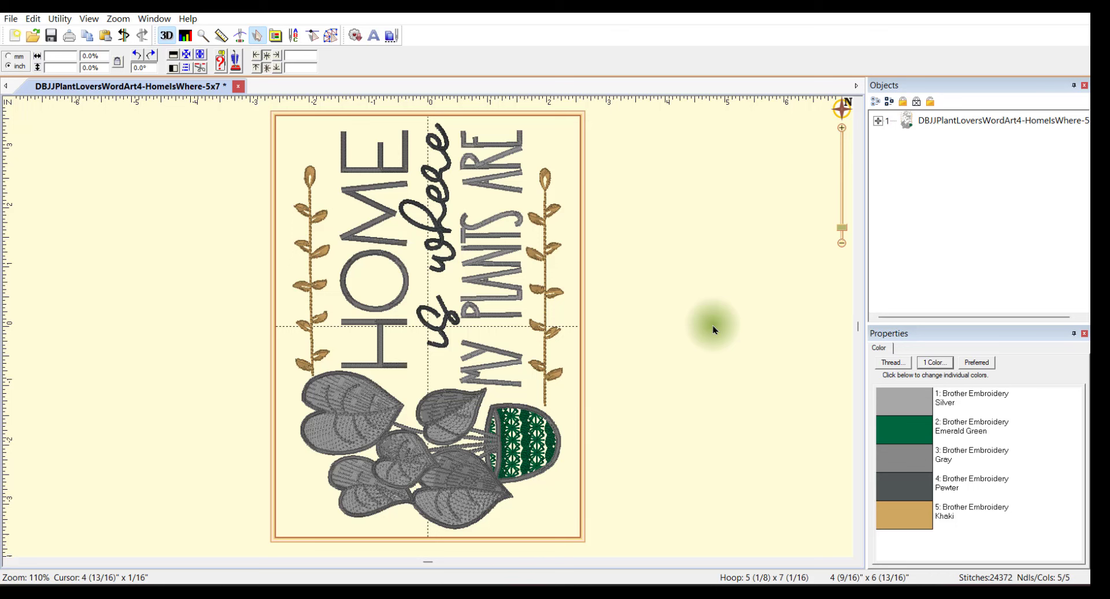
# Step: Expand the design's colour objects and change the Brother Embroidery Silver thread to Floriani 0205 Willow Green
pyautogui.click(878, 122)
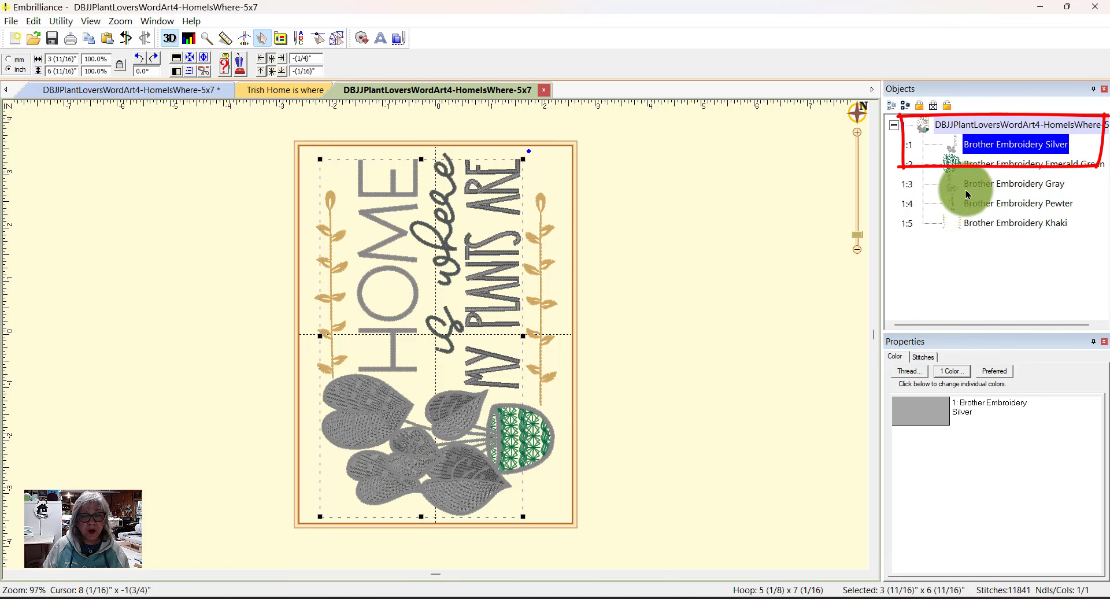
pyautogui.click(930, 415)
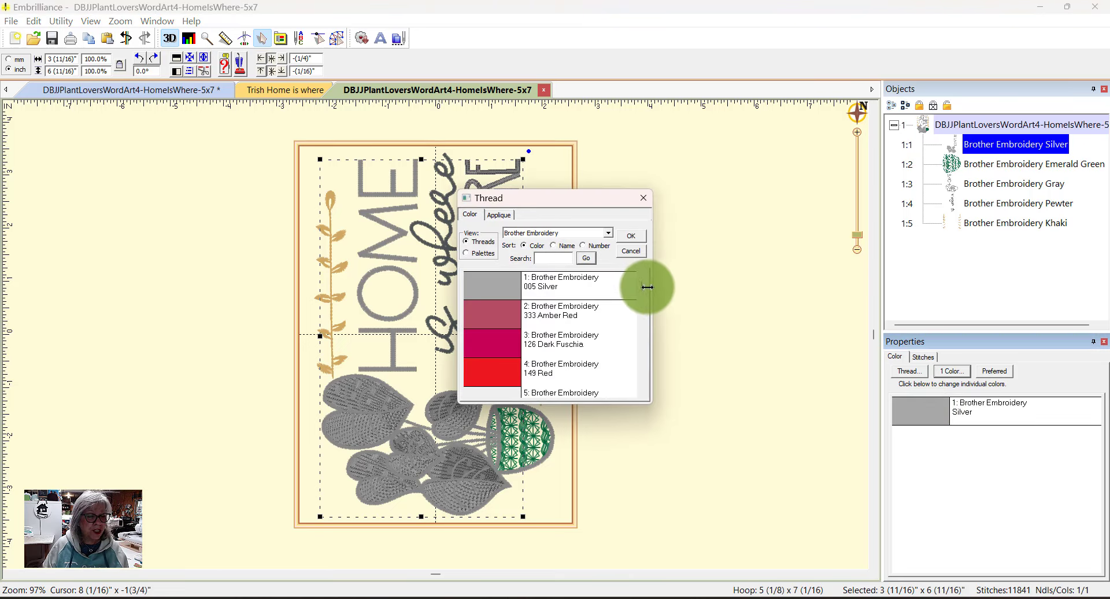
pyautogui.scroll(-1, 644, 285)
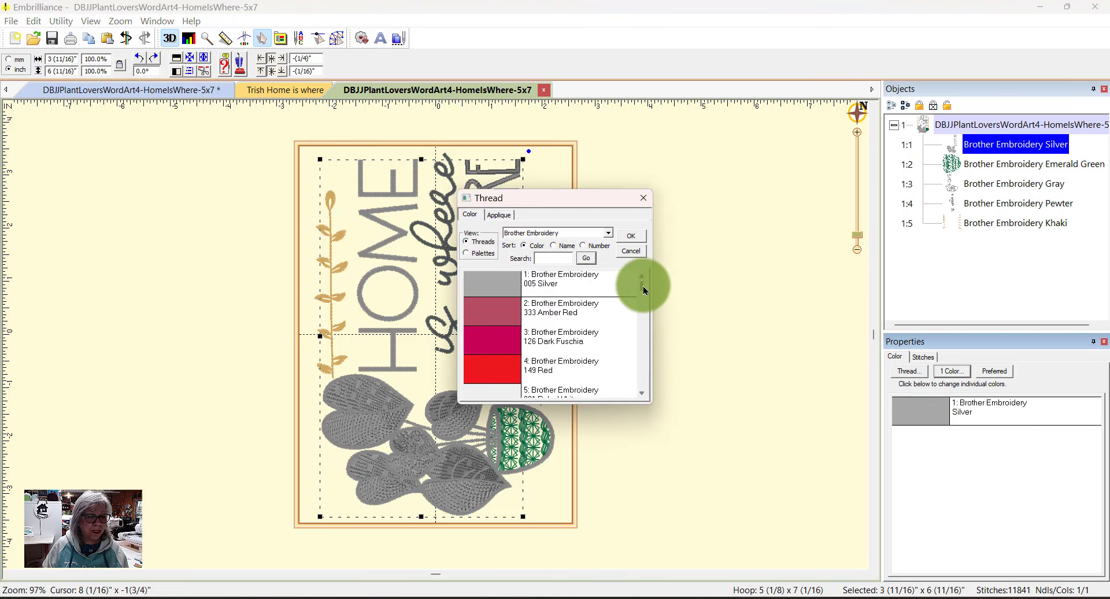
pyautogui.click(608, 233)
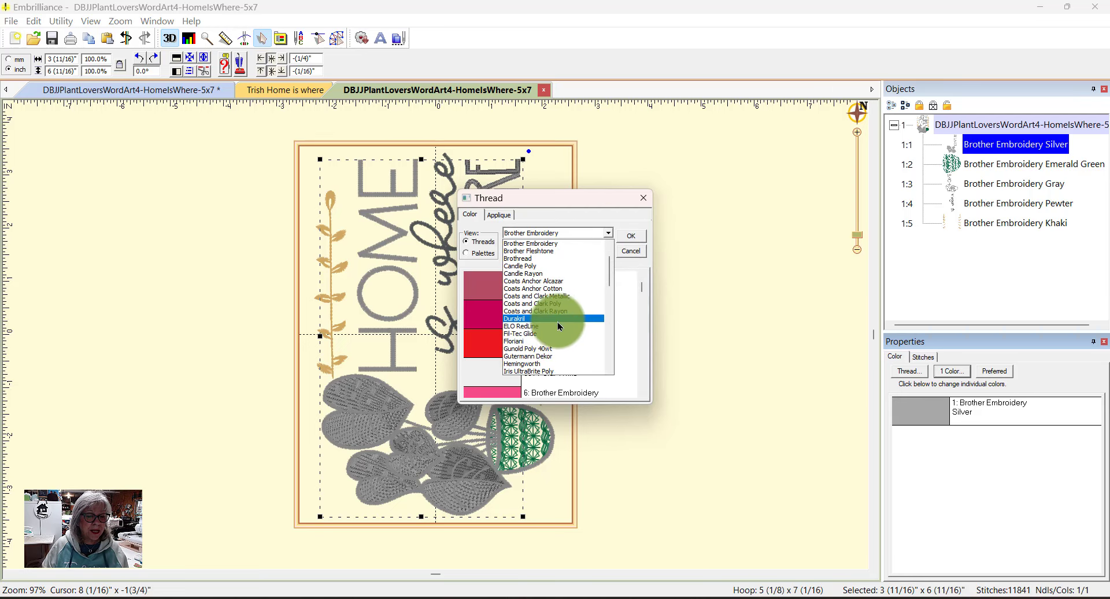
pyautogui.click(554, 341)
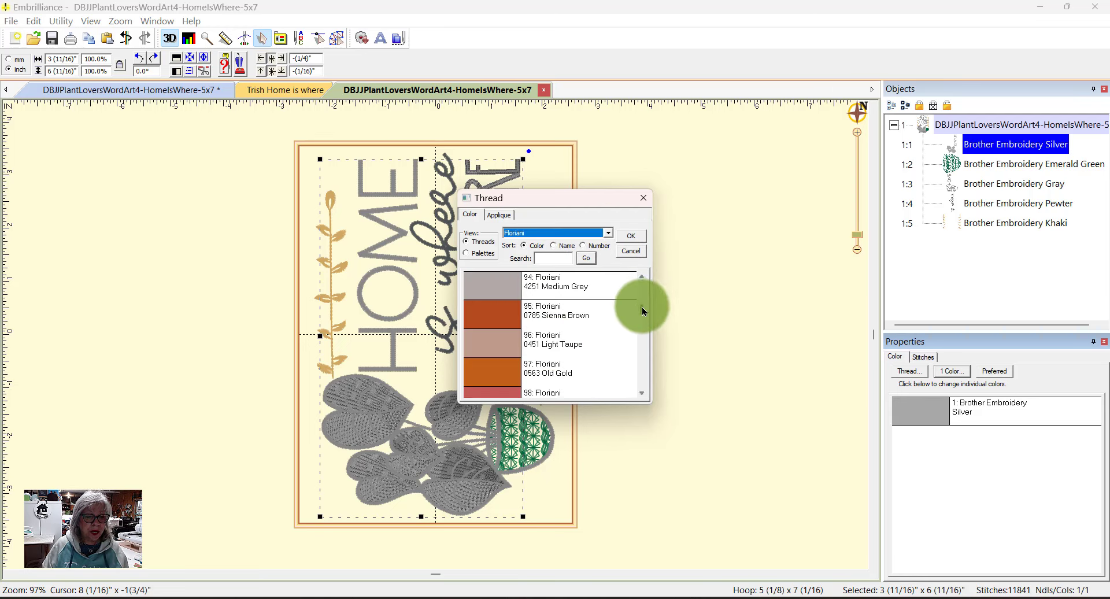
pyautogui.moveTo(645, 302); pyautogui.dragTo(640, 343)
pyautogui.click(488, 362)
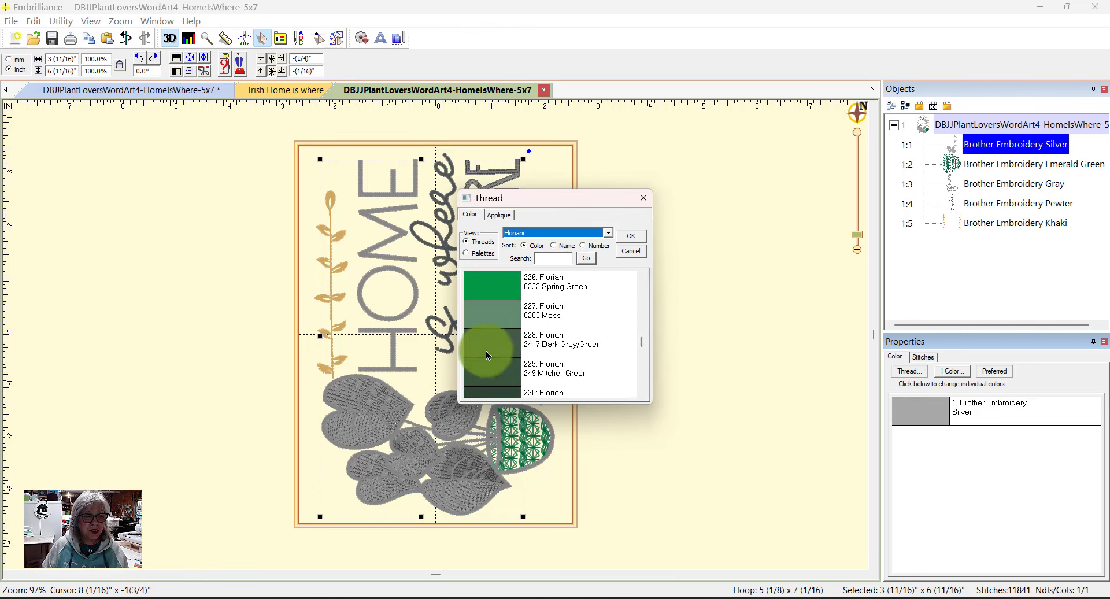
pyautogui.scroll(-1, 495, 346)
pyautogui.click(508, 366)
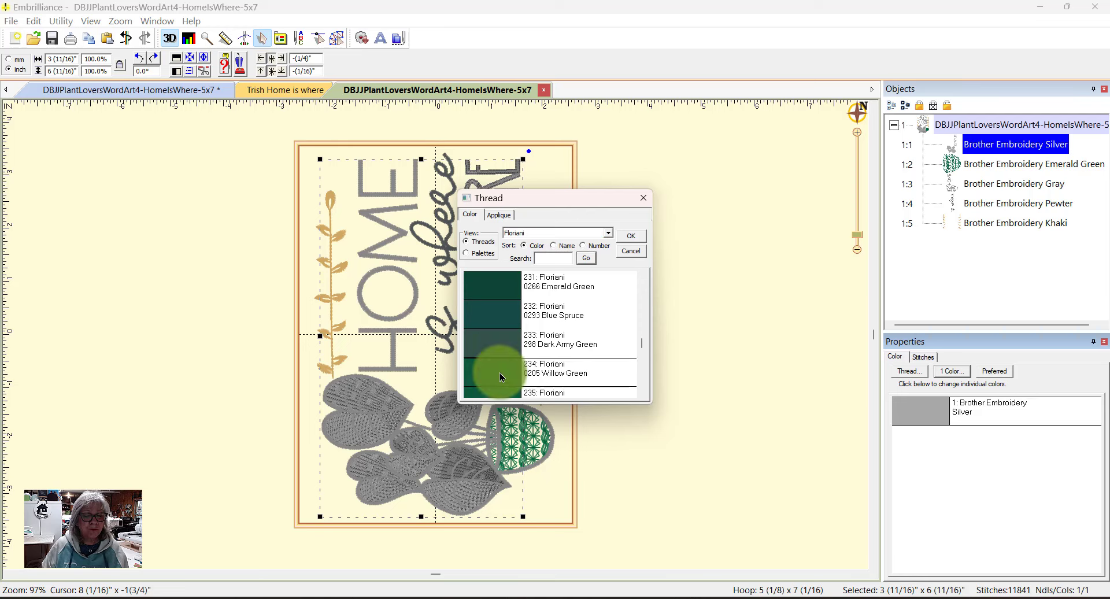
pyautogui.click(638, 240)
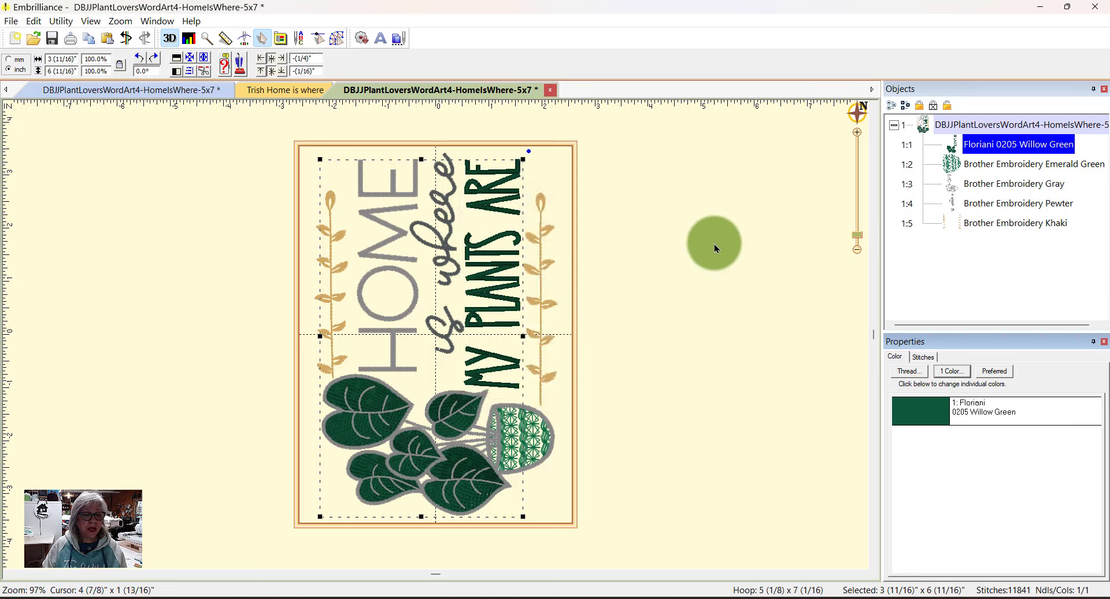
pyautogui.click(714, 353)
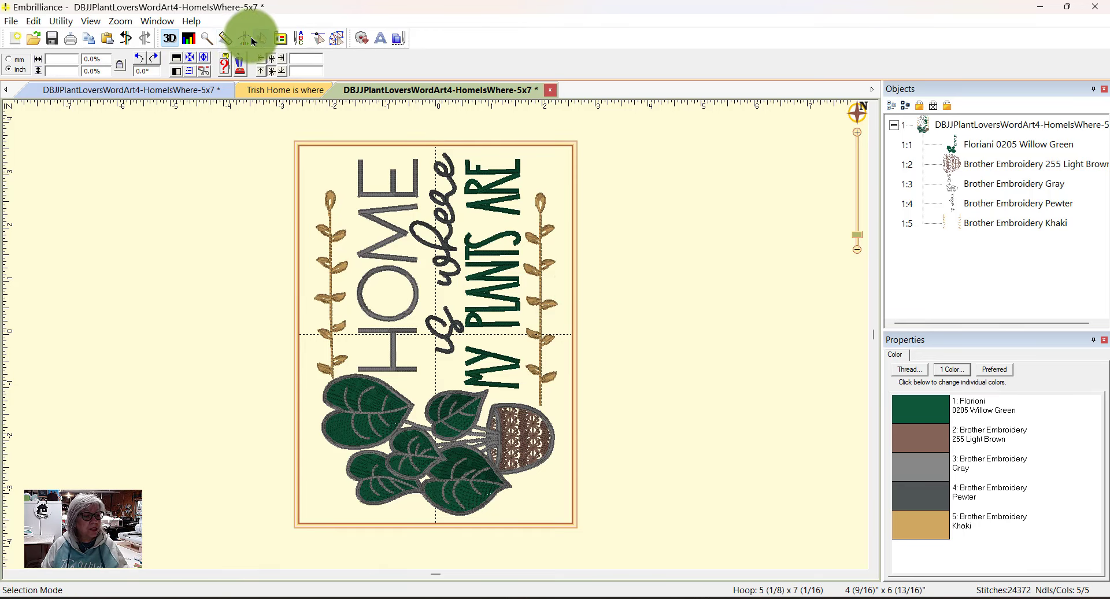
# Step: Examine the design's sewing order in the stitch simulator, advancing stitch by stitch through the end of the pewter "where" lettering
pyautogui.click(244, 38)
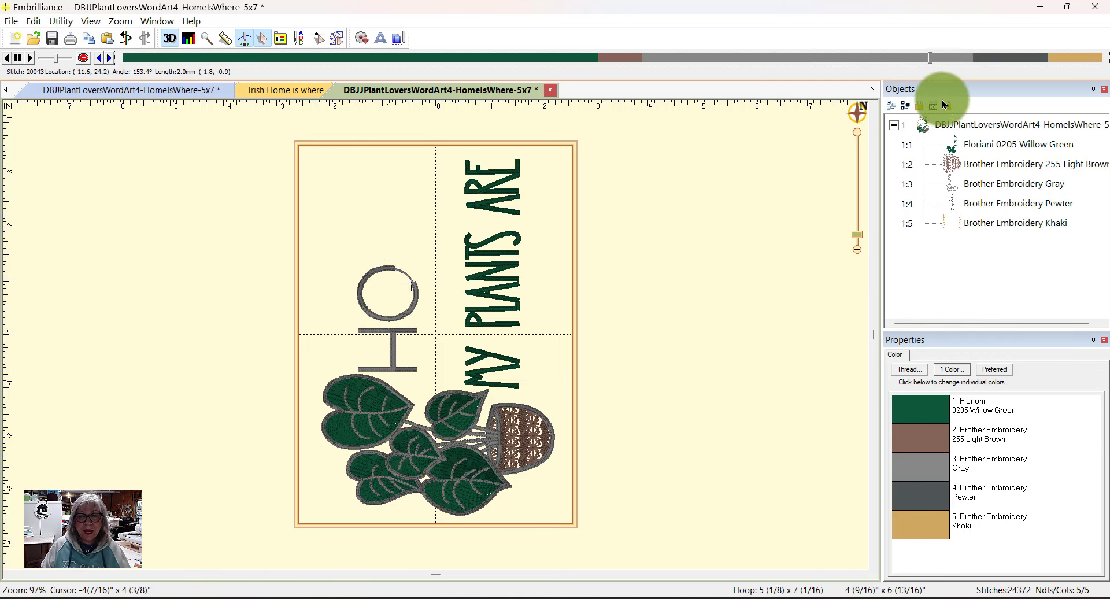
pyautogui.moveTo(1067, 107); pyautogui.dragTo(1043, 107)
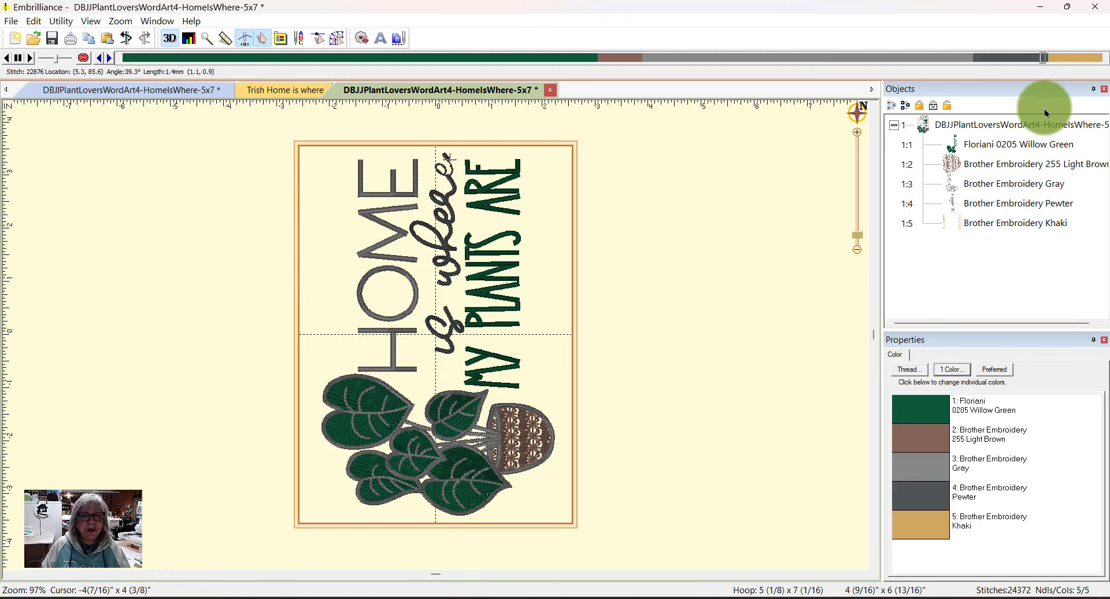
pyautogui.click(110, 58)
pyautogui.click(110, 59)
pyautogui.click(110, 58)
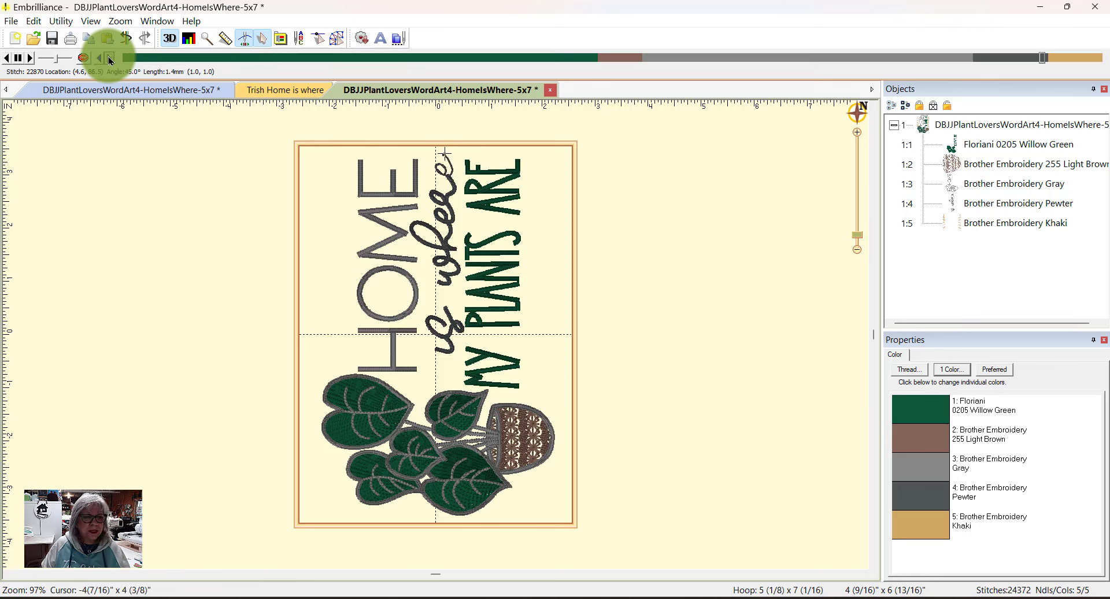
pyautogui.click(110, 58)
pyautogui.click(109, 58)
pyautogui.click(110, 58)
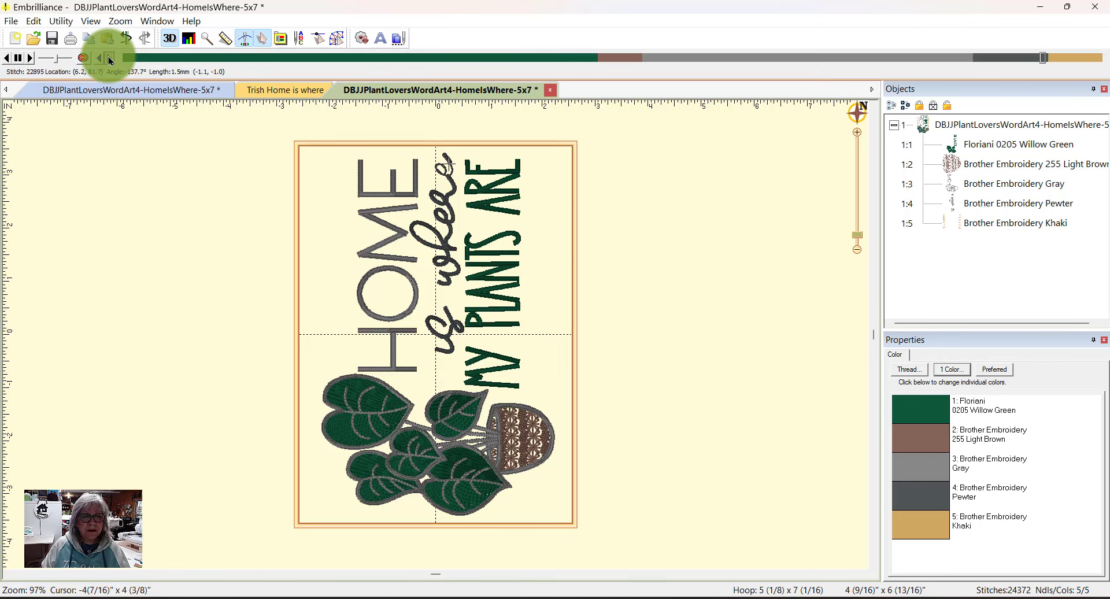
pyautogui.click(109, 58)
pyautogui.click(110, 59)
pyautogui.click(109, 58)
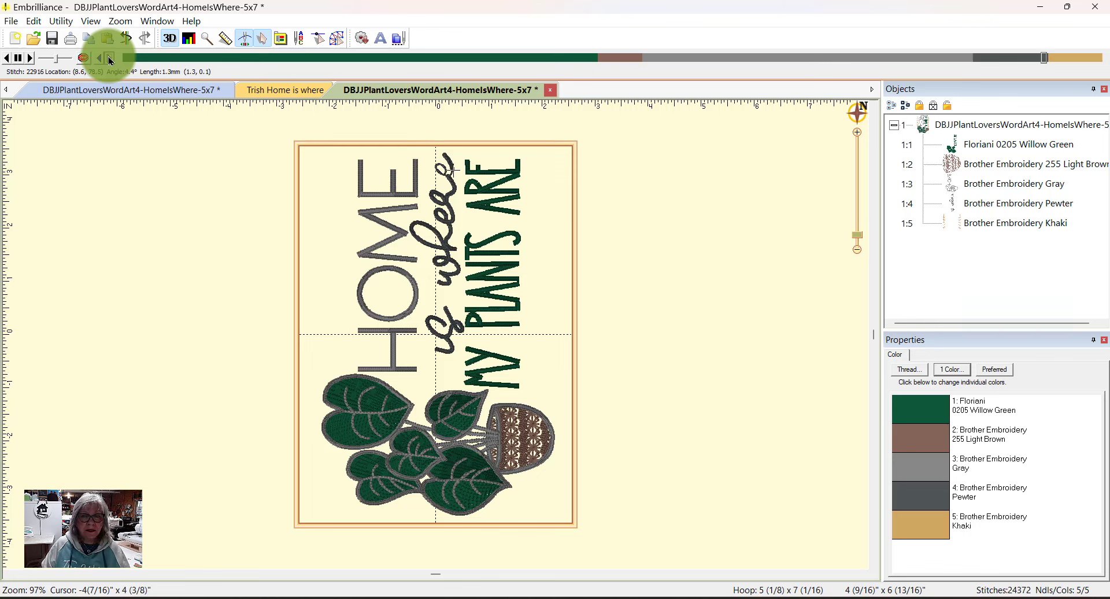
pyautogui.click(110, 58)
# Step: Move the stitch simulation into the khaki colour block and step through the stitches of the vine beside HOME
pyautogui.moveTo(1044, 57); pyautogui.dragTo(1066, 62)
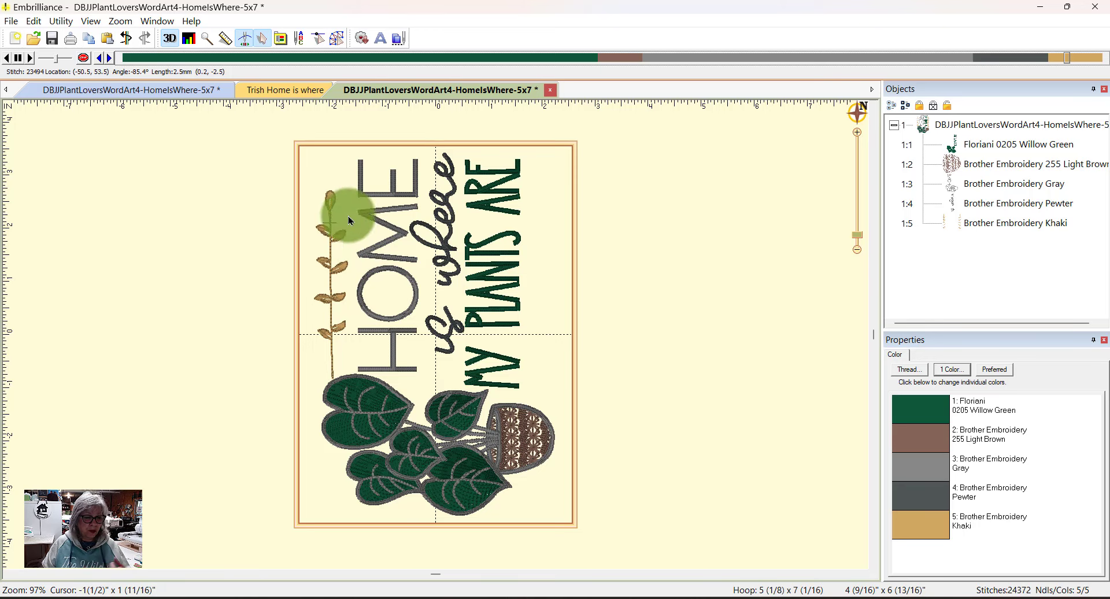
pyautogui.click(110, 58)
pyautogui.click(110, 58)
pyautogui.click(110, 59)
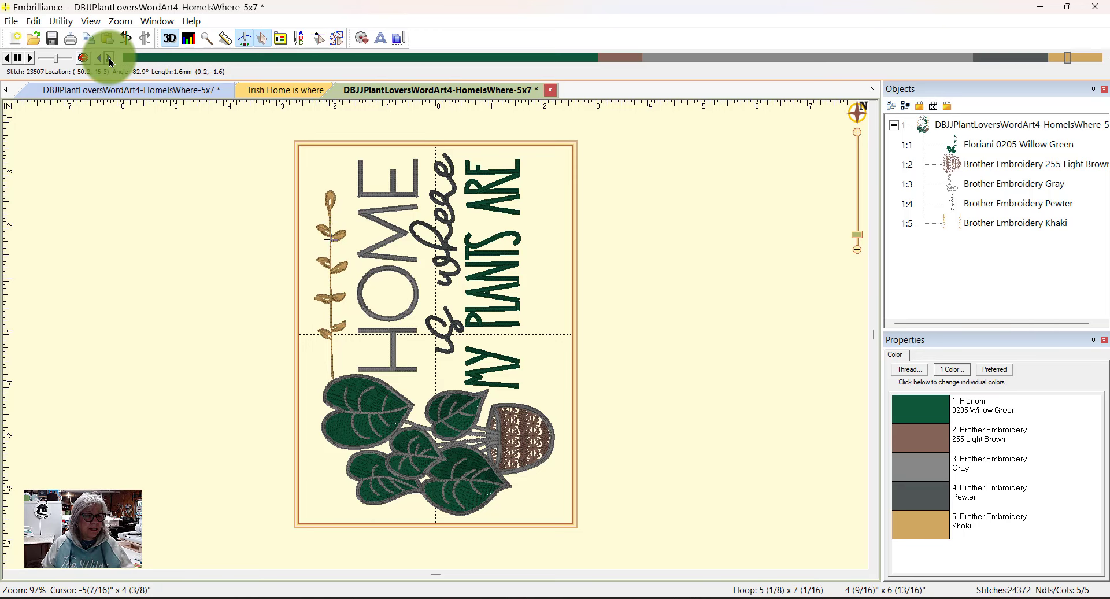
pyautogui.click(110, 58)
pyautogui.click(110, 58)
pyautogui.click(110, 59)
pyautogui.click(109, 58)
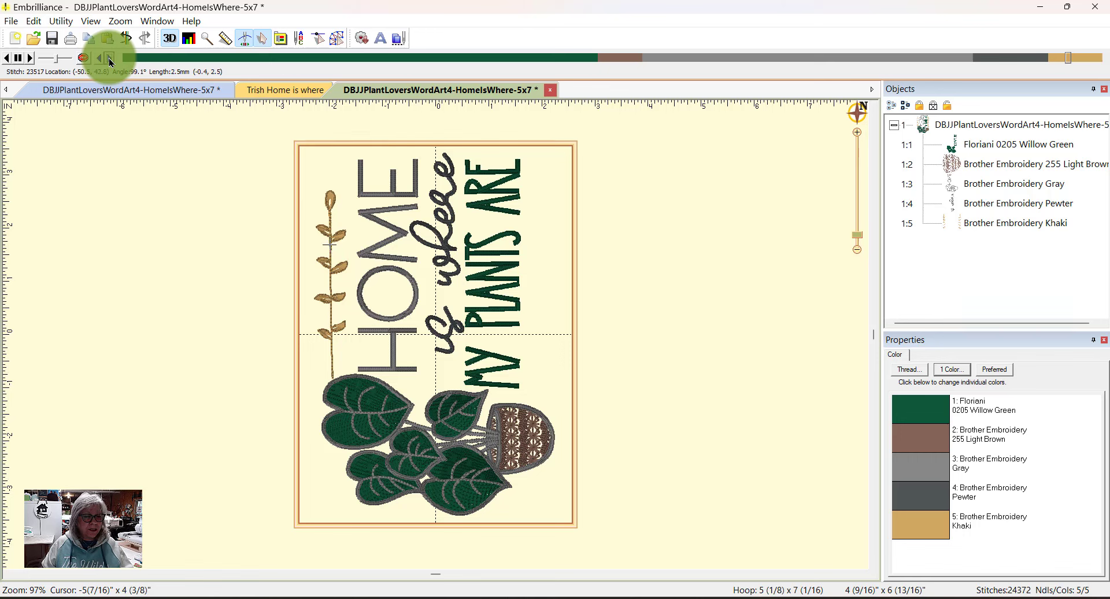
# Step: Examine the khaki stitch order by advancing the stitch simulation along the vine's stem to its end near the plant leaves
pyautogui.click(110, 58)
pyautogui.click(110, 59)
pyautogui.click(110, 59)
pyautogui.click(110, 59)
pyautogui.click(110, 58)
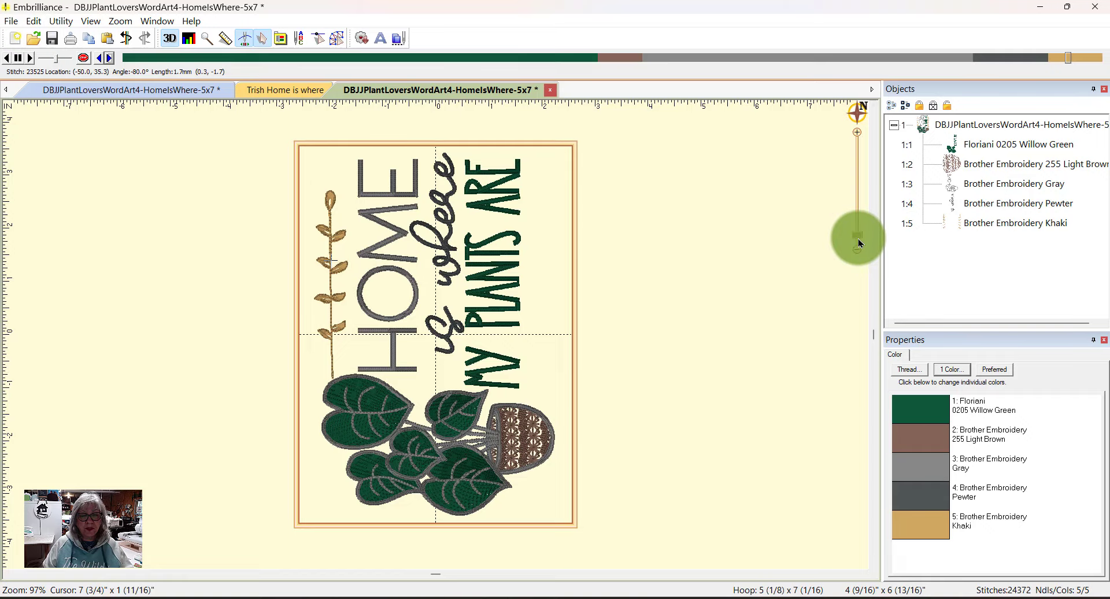
pyautogui.moveTo(859, 242); pyautogui.dragTo(857, 225)
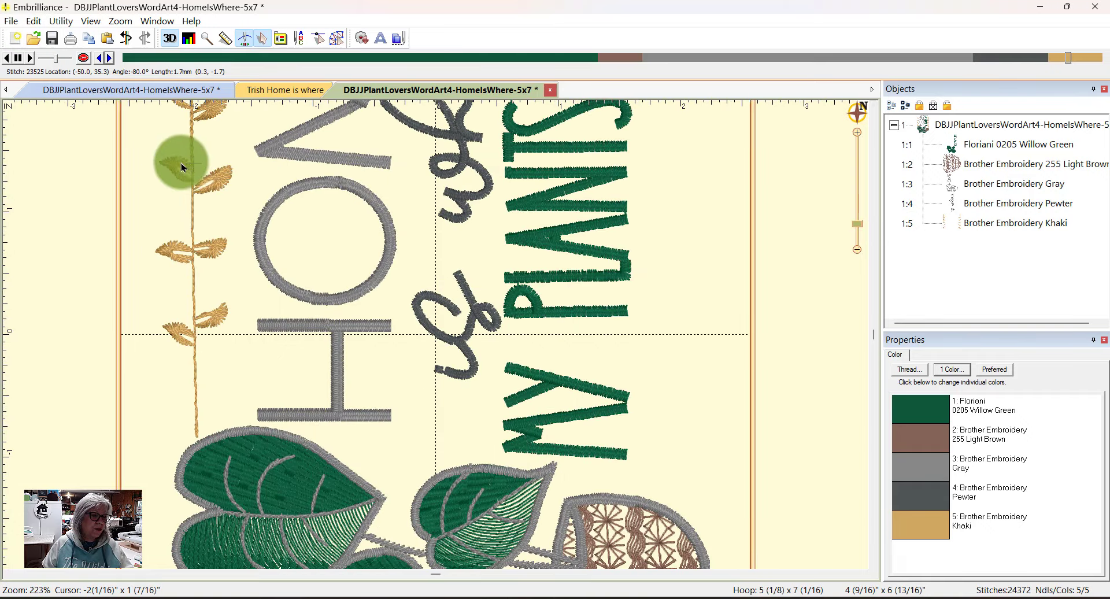
pyautogui.click(111, 58)
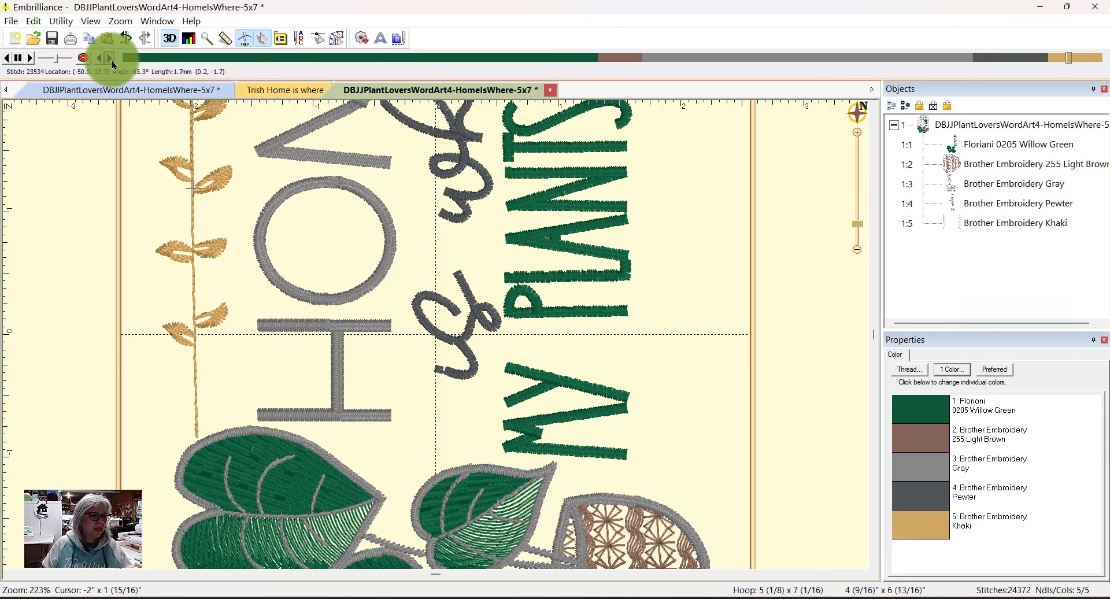
pyautogui.click(111, 60)
pyautogui.click(111, 61)
pyautogui.click(111, 61)
pyautogui.click(111, 59)
pyautogui.click(111, 60)
pyautogui.click(111, 60)
pyautogui.click(111, 60)
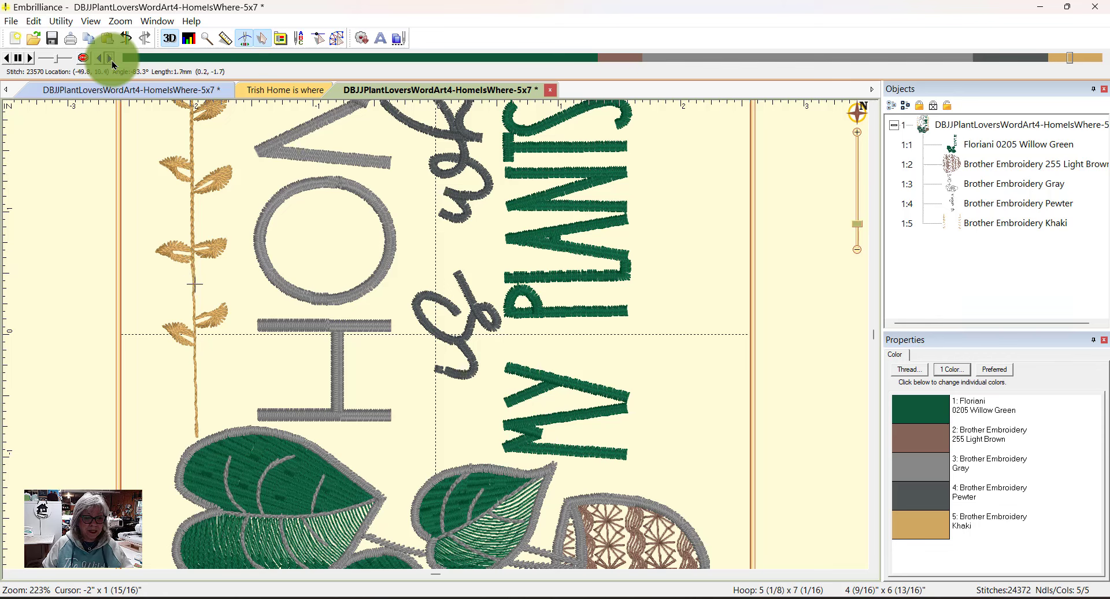
pyautogui.click(111, 59)
pyautogui.click(111, 59)
pyautogui.click(111, 59)
pyautogui.click(111, 59)
pyautogui.click(111, 60)
pyautogui.click(111, 60)
pyautogui.click(111, 59)
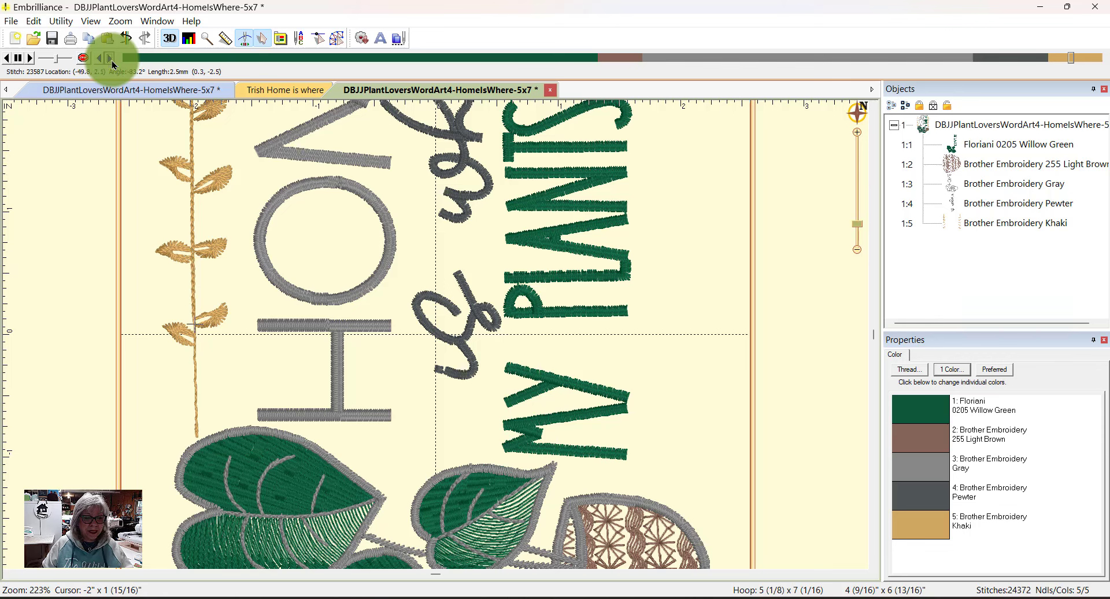
pyautogui.click(111, 60)
pyautogui.click(111, 59)
pyautogui.click(111, 59)
pyautogui.click(111, 59)
pyautogui.click(112, 61)
pyautogui.click(113, 61)
pyautogui.click(112, 62)
pyautogui.click(113, 62)
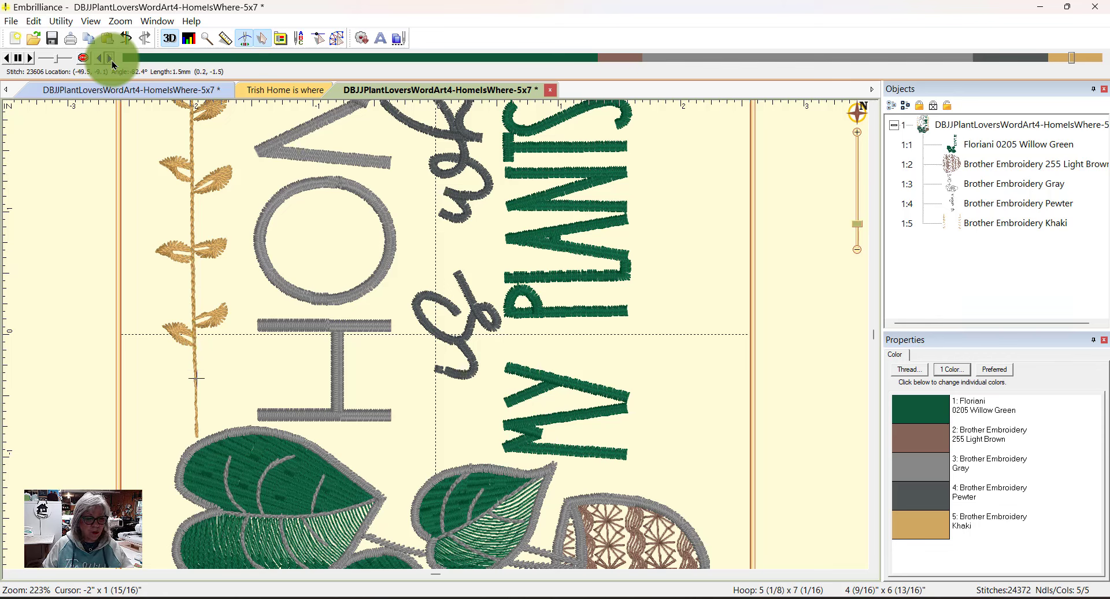
pyautogui.click(113, 62)
pyautogui.click(113, 62)
pyautogui.click(113, 62)
pyautogui.click(113, 62)
pyautogui.click(112, 62)
pyautogui.click(113, 61)
pyautogui.click(113, 62)
pyautogui.click(112, 62)
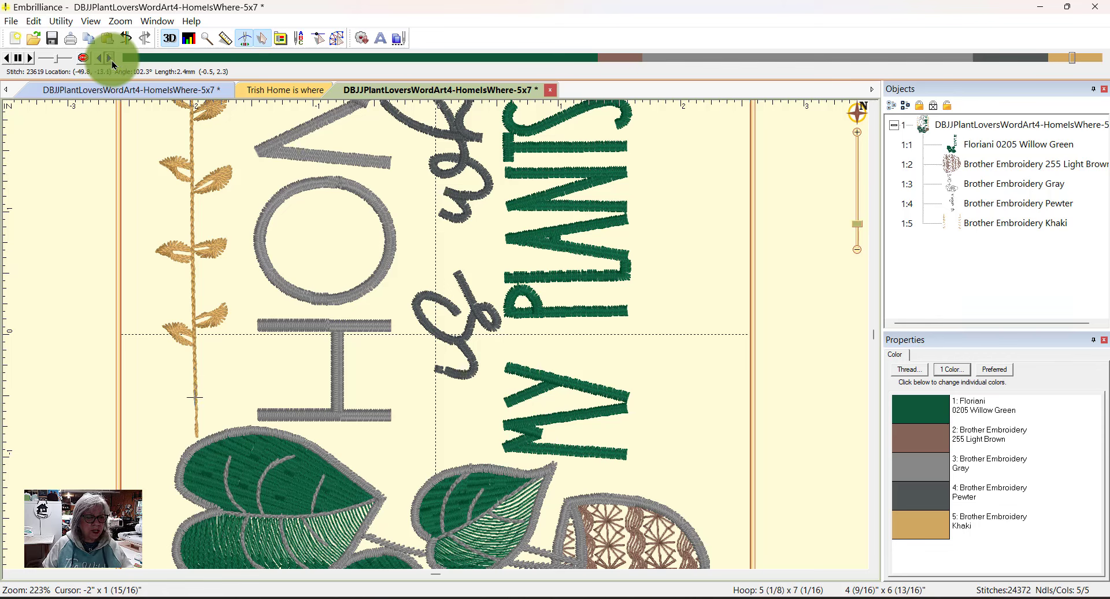
# Step: Advance the stitch simulation through the vine's two lowest leaves and past the jump to the opposite side of the lettering
pyautogui.click(112, 62)
pyautogui.click(112, 62)
pyautogui.click(113, 62)
pyautogui.click(113, 62)
pyautogui.click(113, 62)
pyautogui.click(113, 62)
pyautogui.click(112, 62)
pyautogui.click(112, 62)
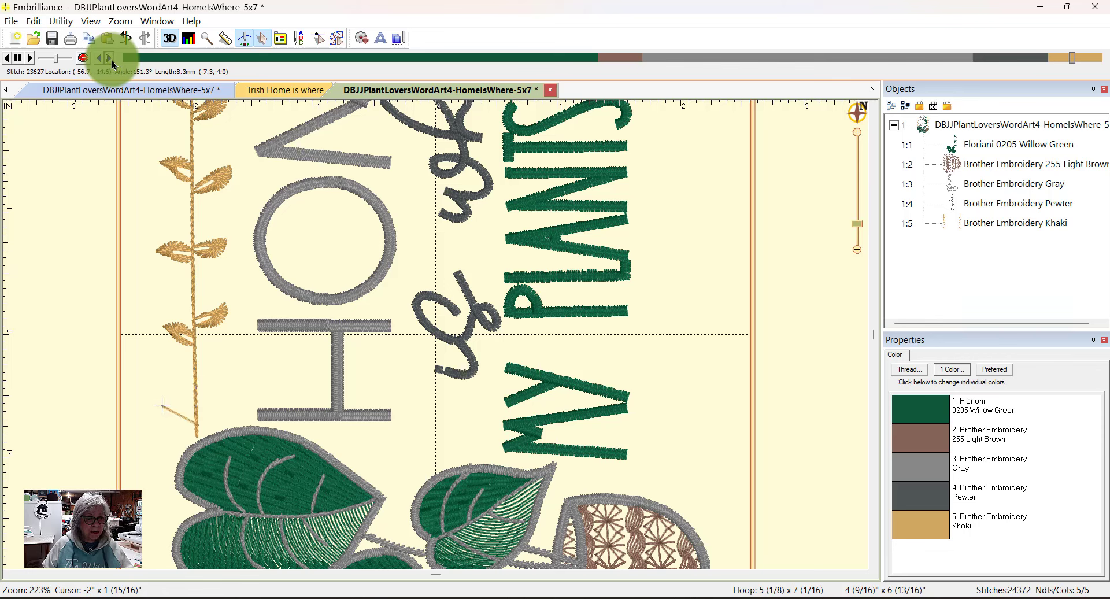
pyautogui.click(113, 62)
pyautogui.click(112, 62)
pyautogui.click(113, 62)
pyautogui.click(112, 62)
pyautogui.click(113, 62)
pyautogui.click(112, 62)
pyautogui.click(112, 61)
pyautogui.click(113, 62)
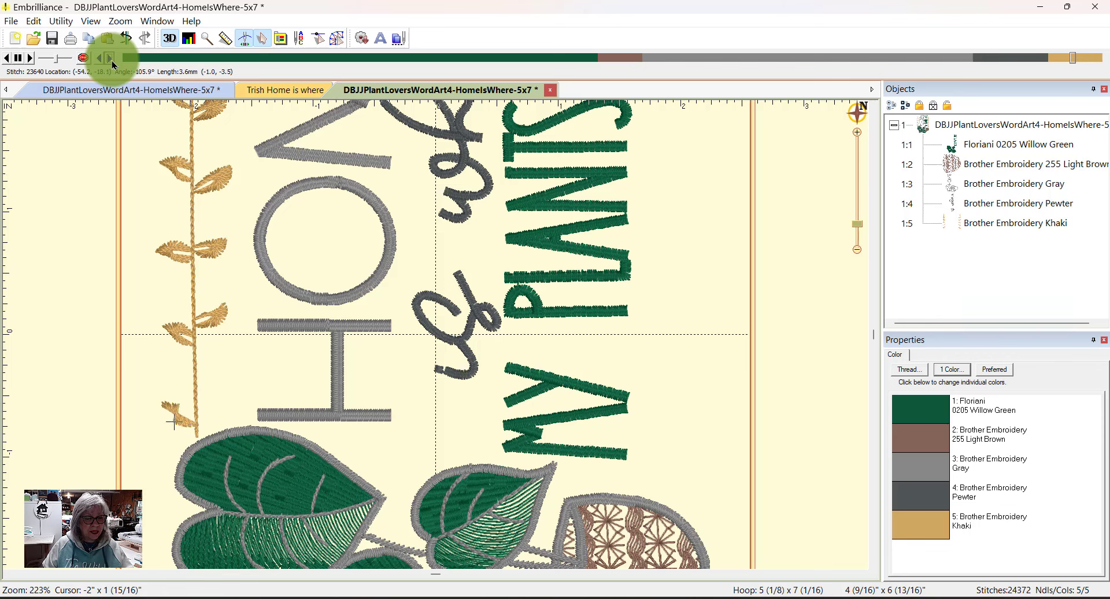
pyautogui.click(113, 62)
pyautogui.click(113, 62)
pyautogui.click(113, 62)
pyautogui.click(112, 61)
pyautogui.click(113, 62)
pyautogui.click(112, 62)
pyautogui.click(113, 62)
pyautogui.click(113, 62)
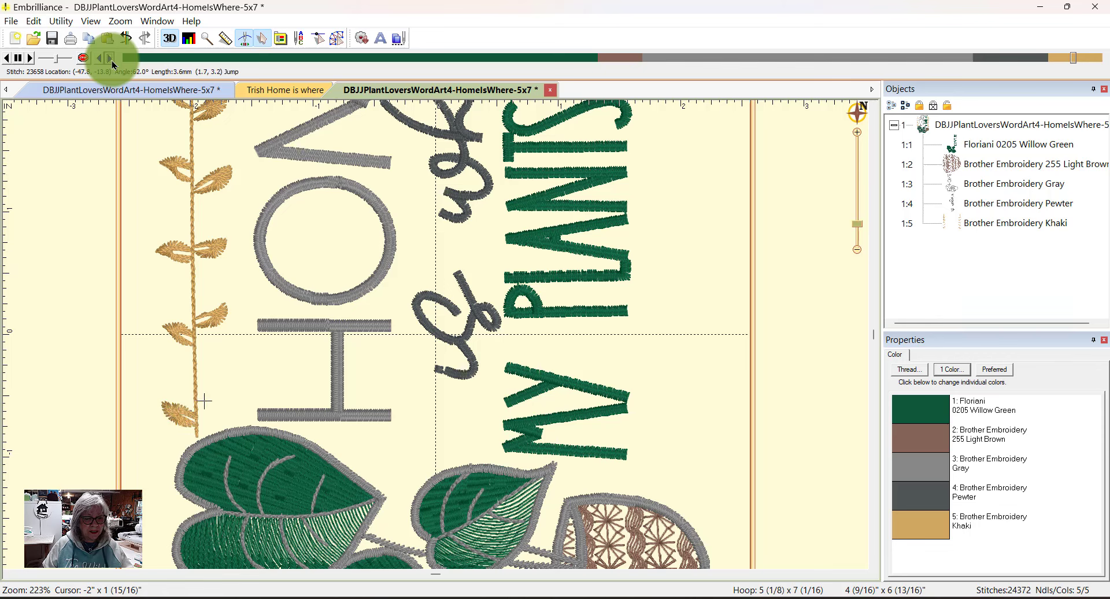
pyautogui.click(112, 62)
pyautogui.click(113, 62)
pyautogui.click(113, 62)
pyautogui.click(112, 62)
pyautogui.click(113, 62)
pyautogui.click(113, 61)
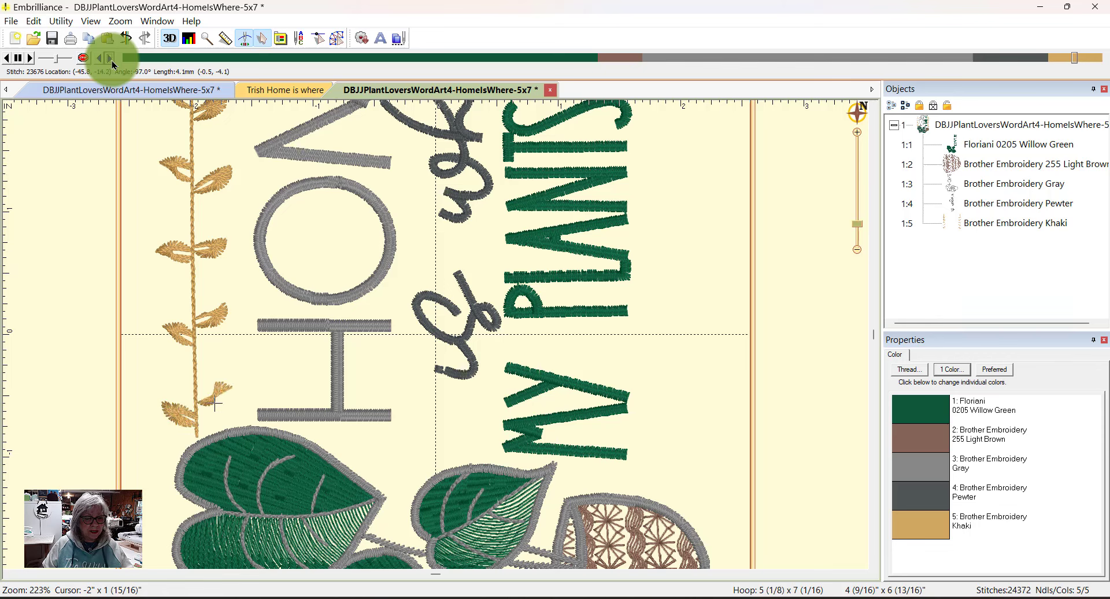
pyautogui.click(113, 62)
pyautogui.click(113, 62)
pyautogui.click(113, 62)
pyautogui.click(113, 62)
pyautogui.click(113, 62)
pyautogui.click(113, 62)
pyautogui.click(112, 62)
pyautogui.click(113, 61)
pyautogui.click(112, 62)
pyautogui.click(113, 62)
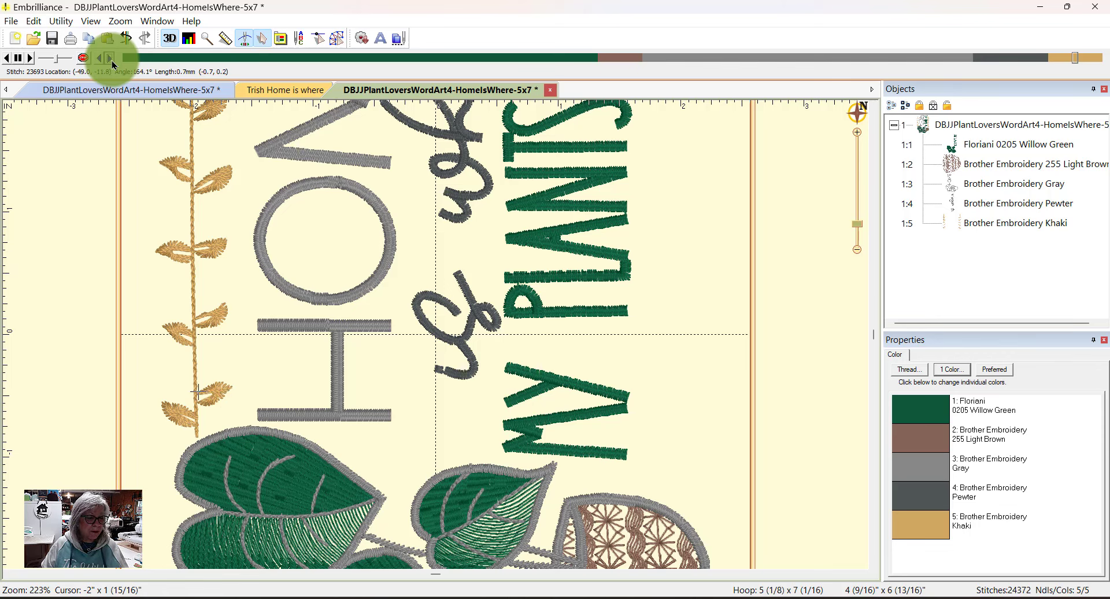
pyautogui.click(113, 62)
pyautogui.click(113, 62)
pyautogui.click(113, 62)
pyautogui.click(113, 62)
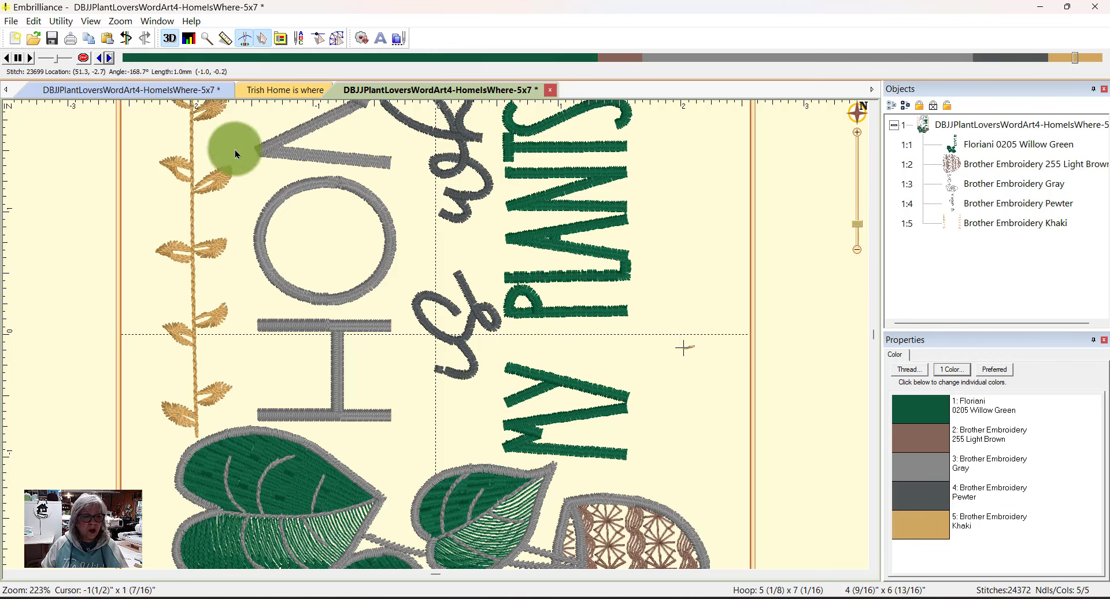
# Step: Step back to the last stitch before the jump and insert a colour stop there with Brother Embroidery 030 Vermillion
pyautogui.click(99, 58)
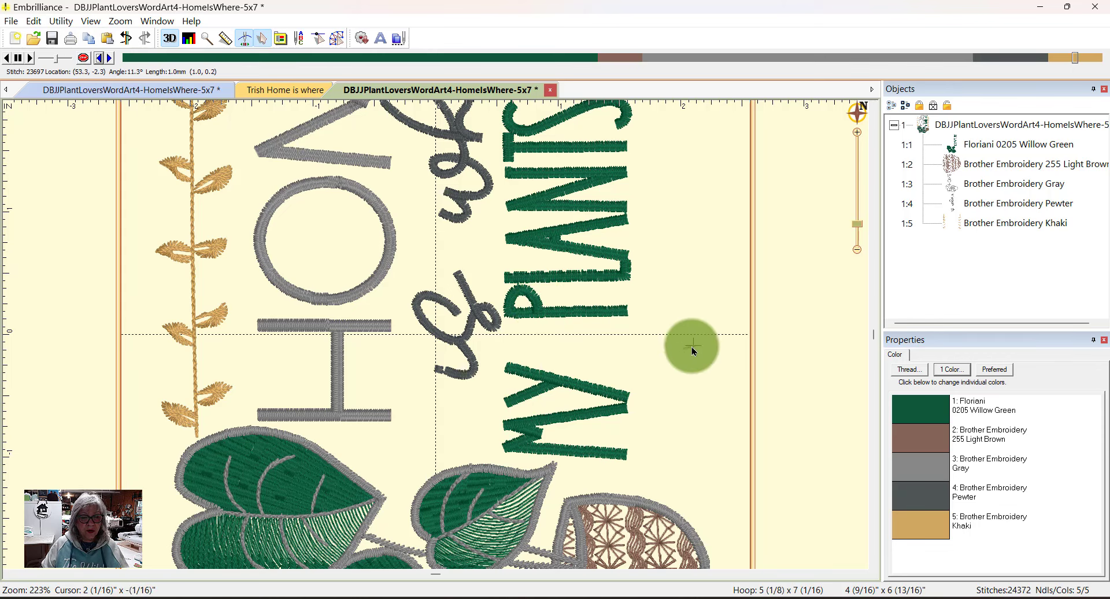
pyautogui.click(100, 59)
pyautogui.click(100, 59)
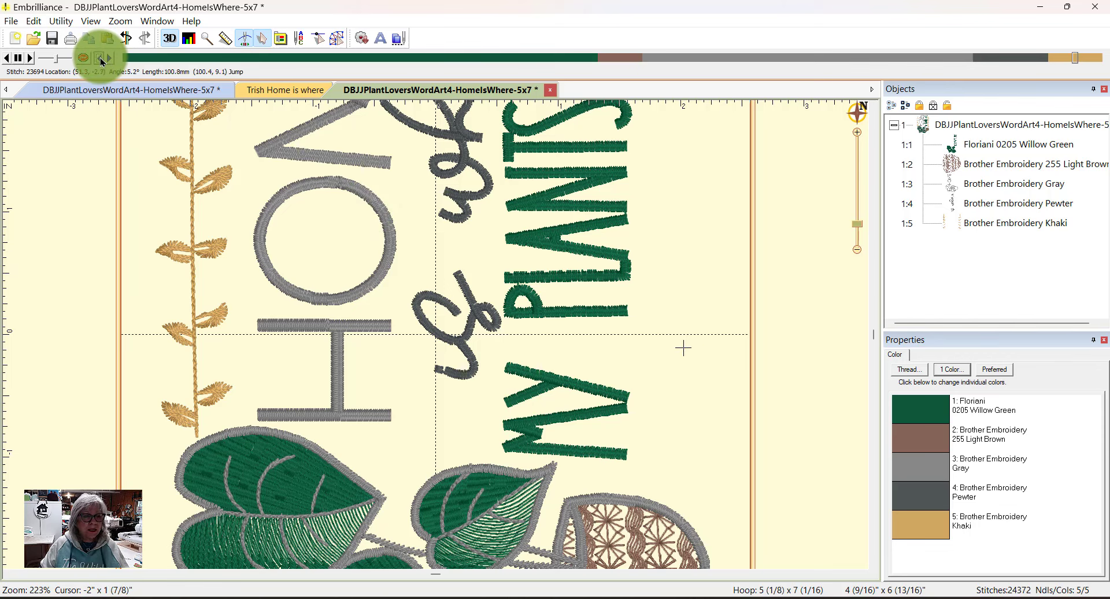
pyautogui.click(101, 59)
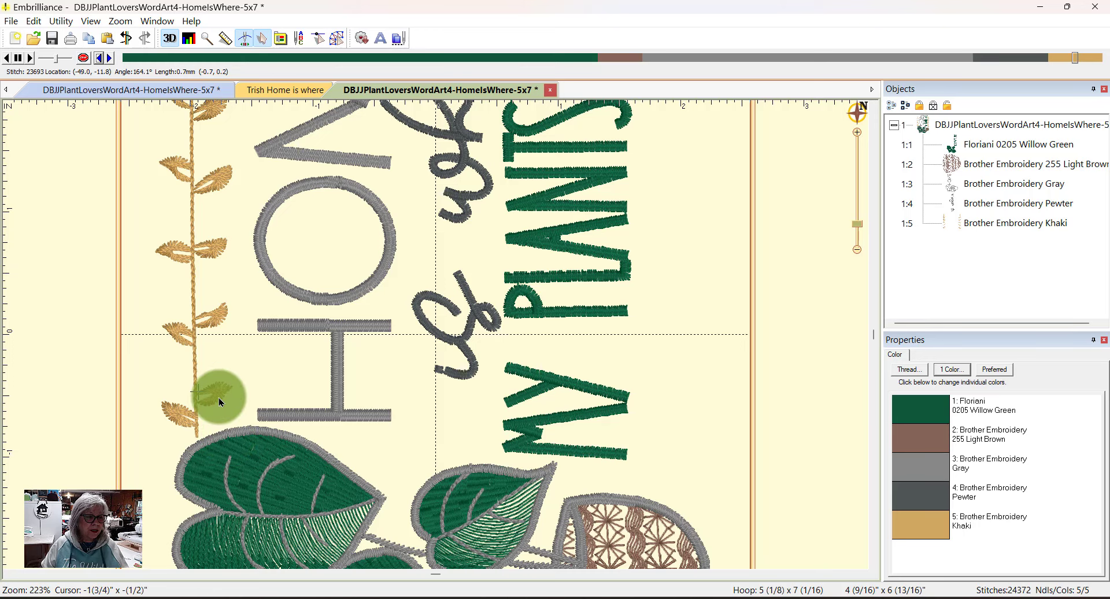
pyautogui.click(83, 59)
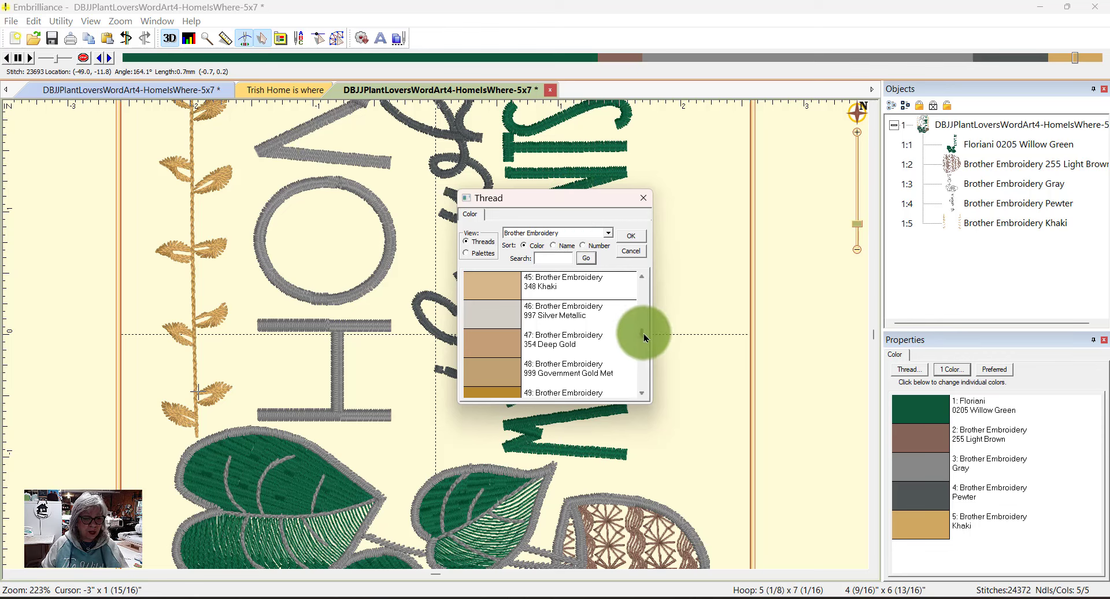
pyautogui.moveTo(643, 333); pyautogui.dragTo(643, 320)
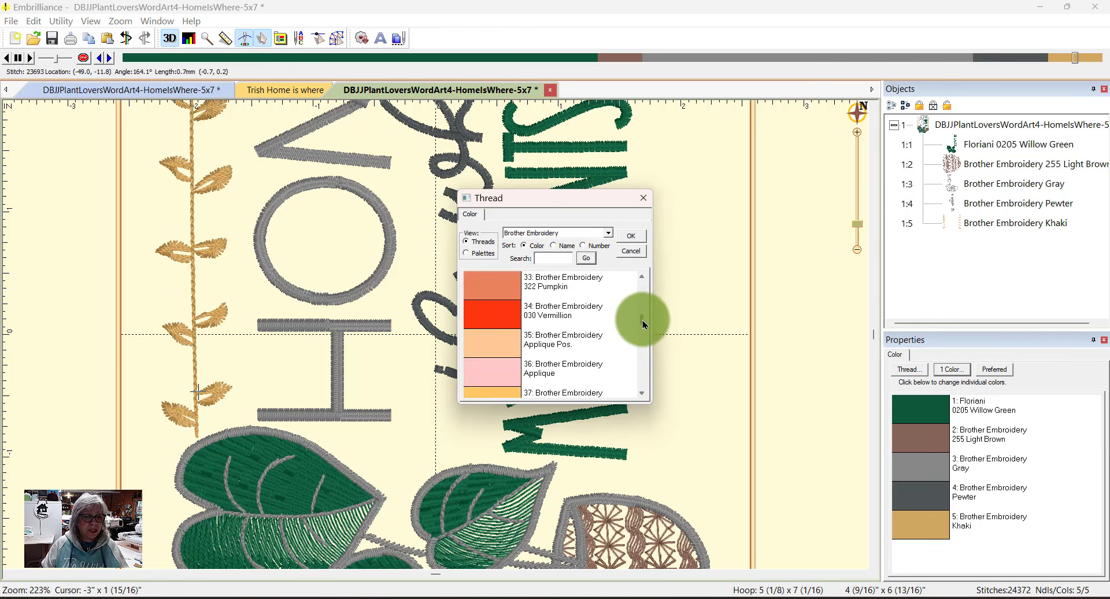
pyautogui.click(503, 315)
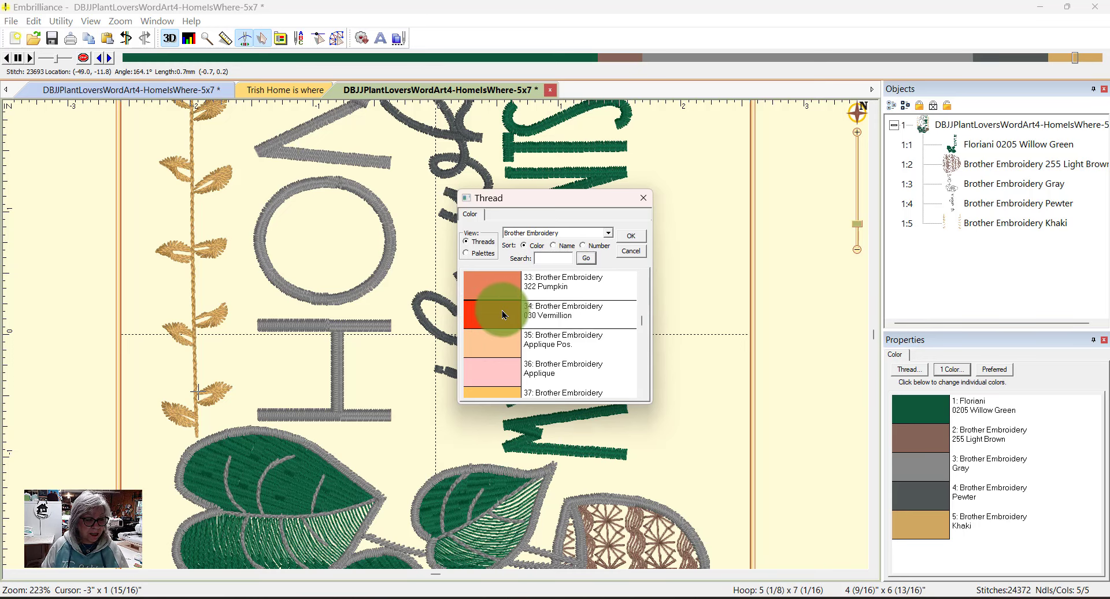
pyautogui.click(631, 235)
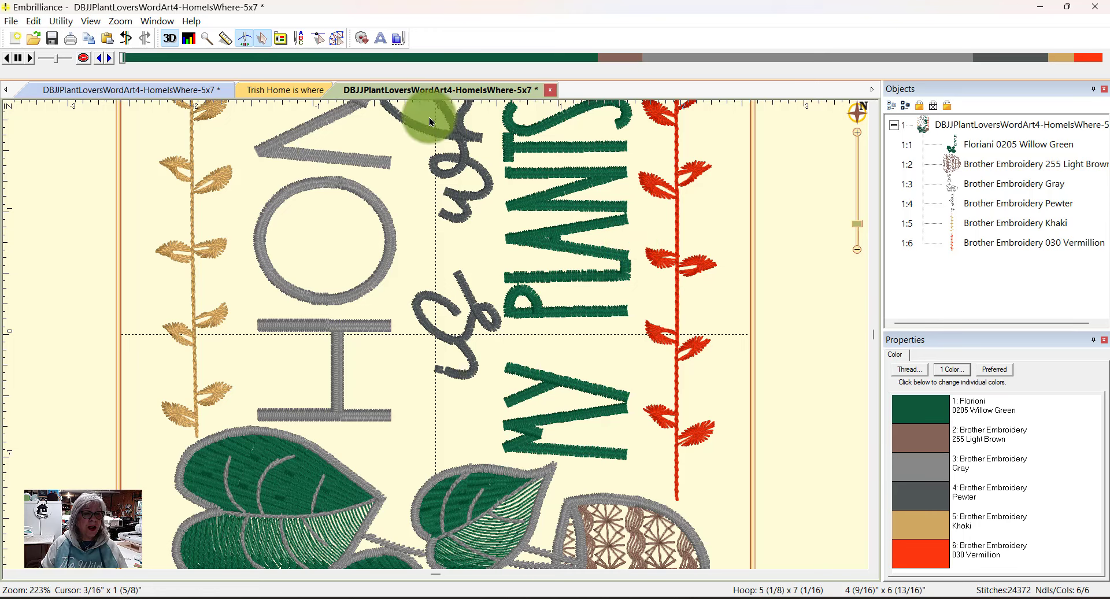
# Step: Delete the Brother Embroidery 030 Vermillion vine beside MY PLANTS ARE
pyautogui.moveTo(858, 224); pyautogui.dragTo(859, 239)
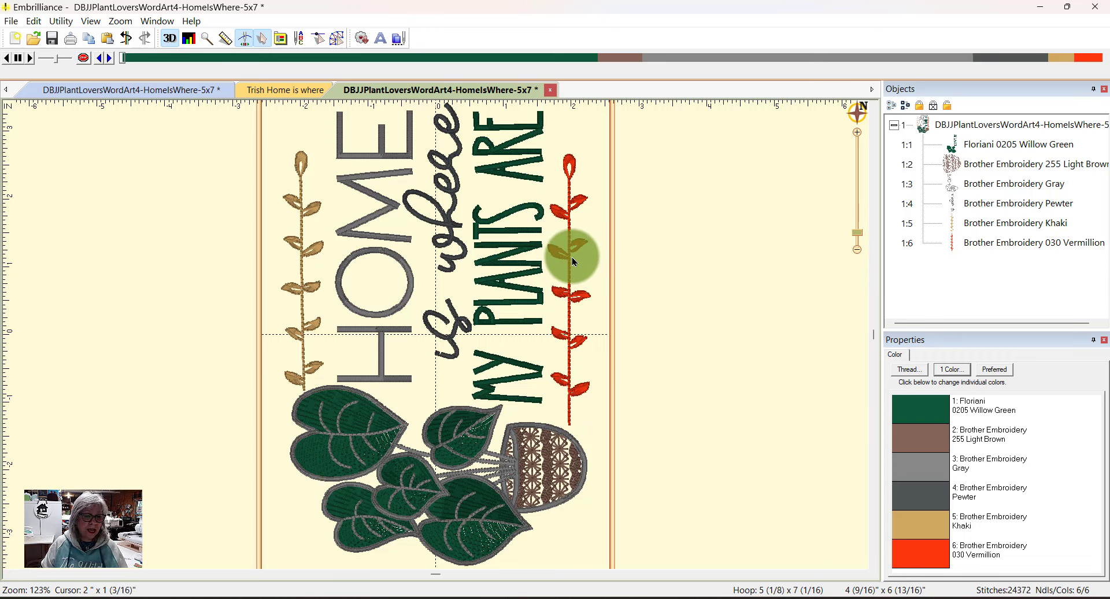
pyautogui.click(1016, 249)
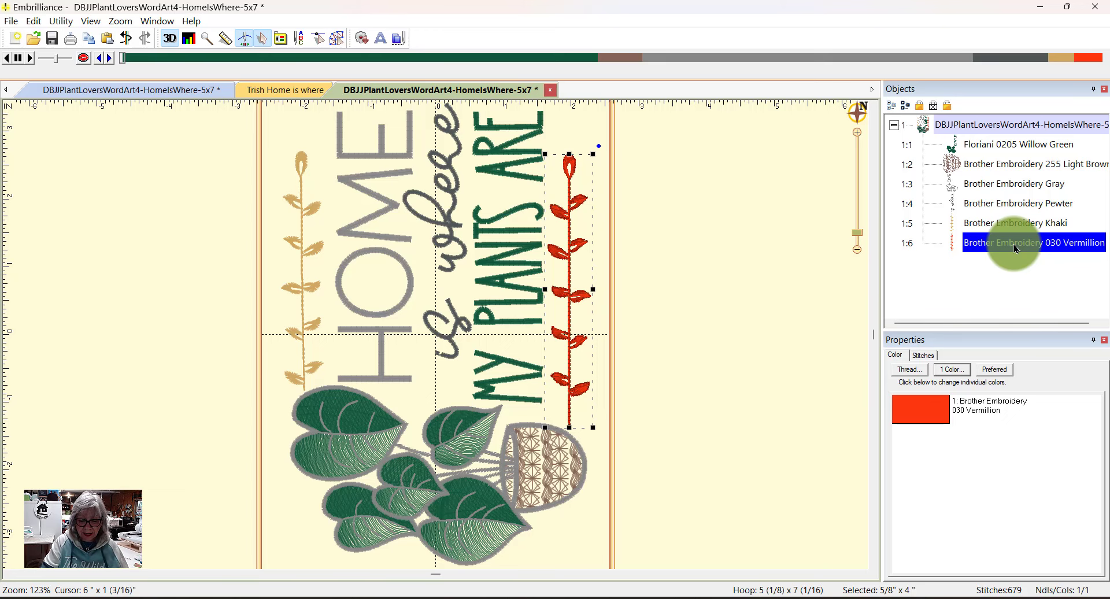
pyautogui.press('Delete')
pyautogui.scroll(3, 736, 380)
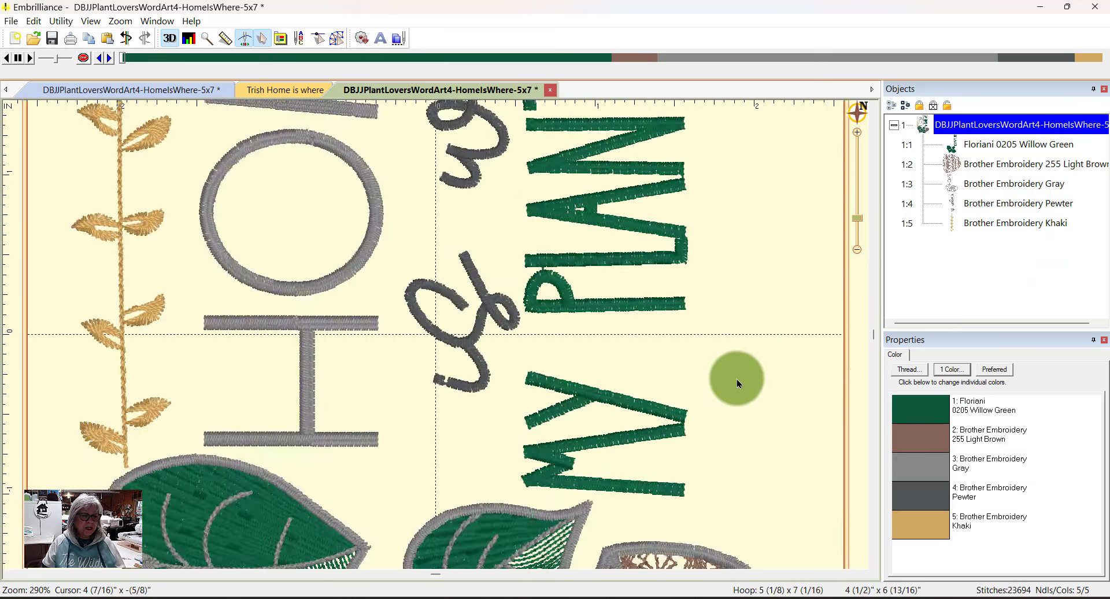
pyautogui.scroll(-3, 737, 381)
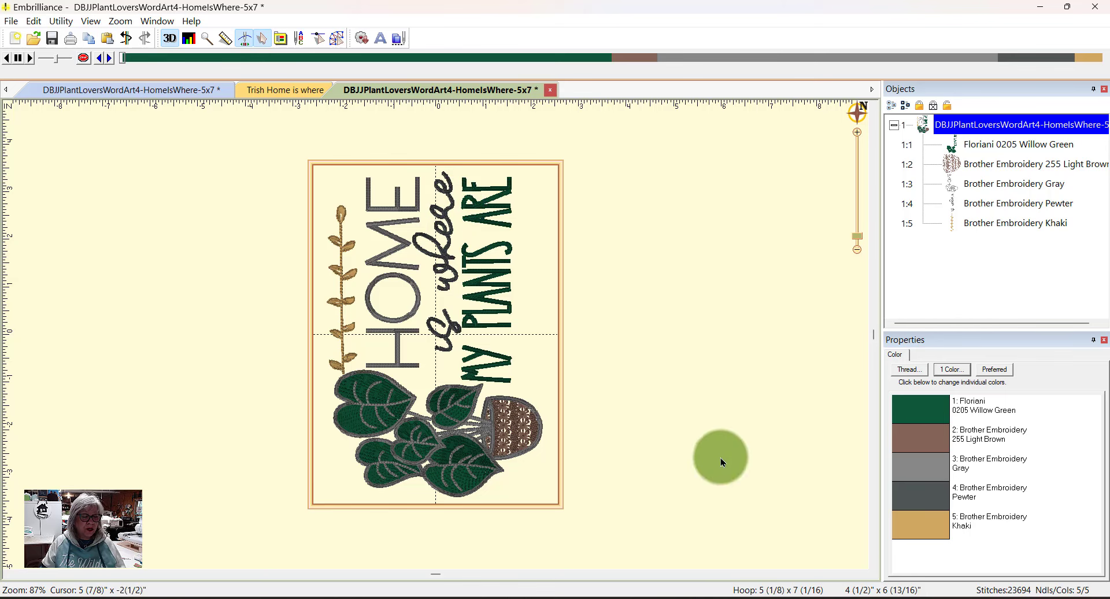
# Step: Turn the hoop to landscape orientation, leave the stitch simulator and rotate the whole design by -90° to fit the hoop
pyautogui.click(769, 591)
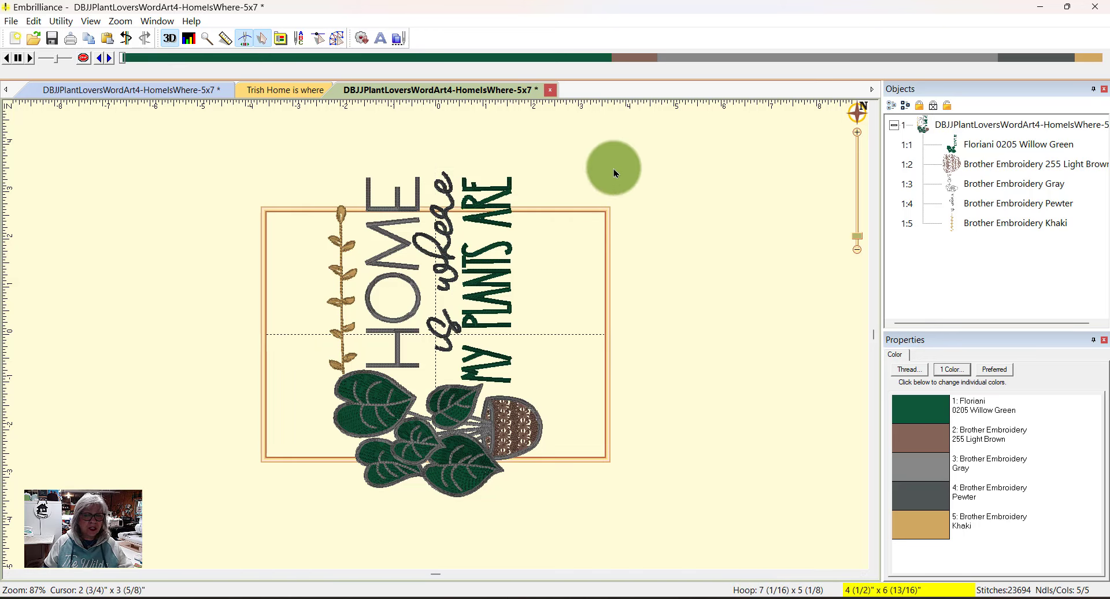
pyautogui.moveTo(1049, 263); pyautogui.dragTo(1002, 124)
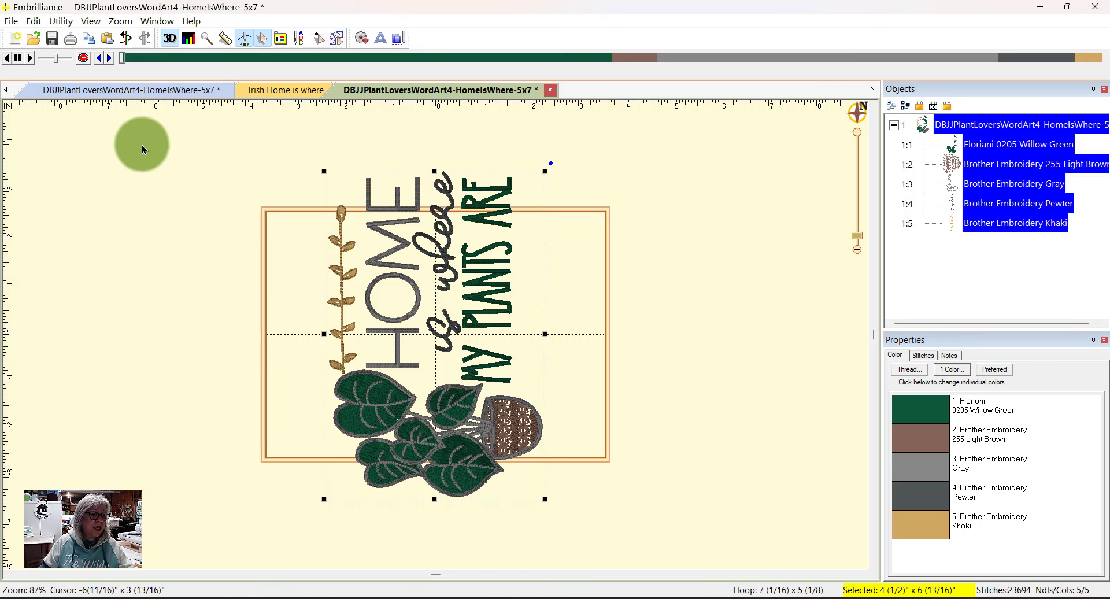
pyautogui.click(262, 39)
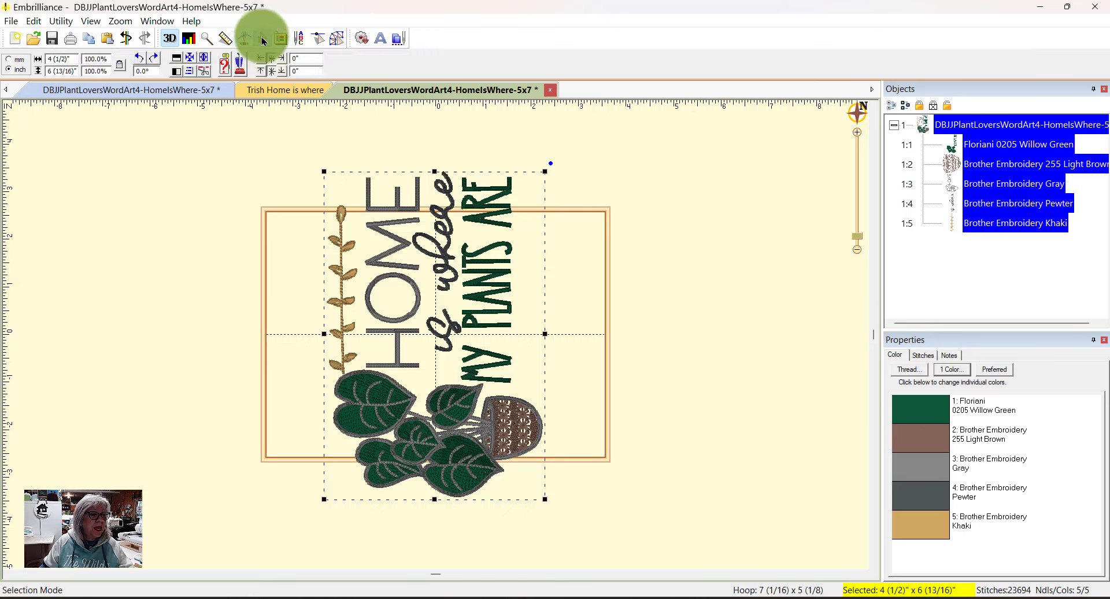
pyautogui.click(154, 62)
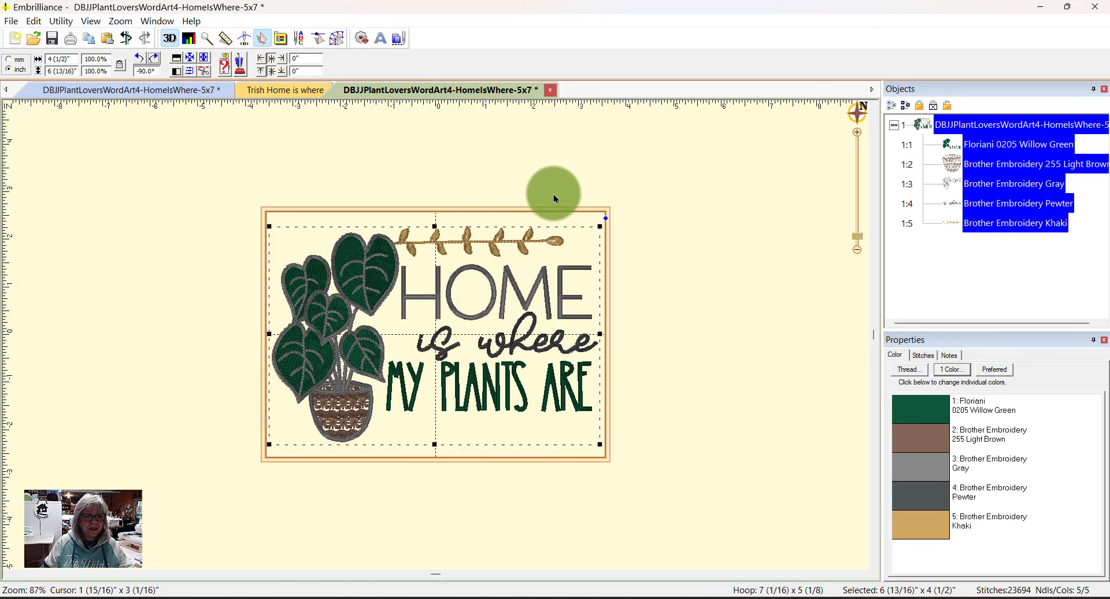
pyautogui.click(692, 329)
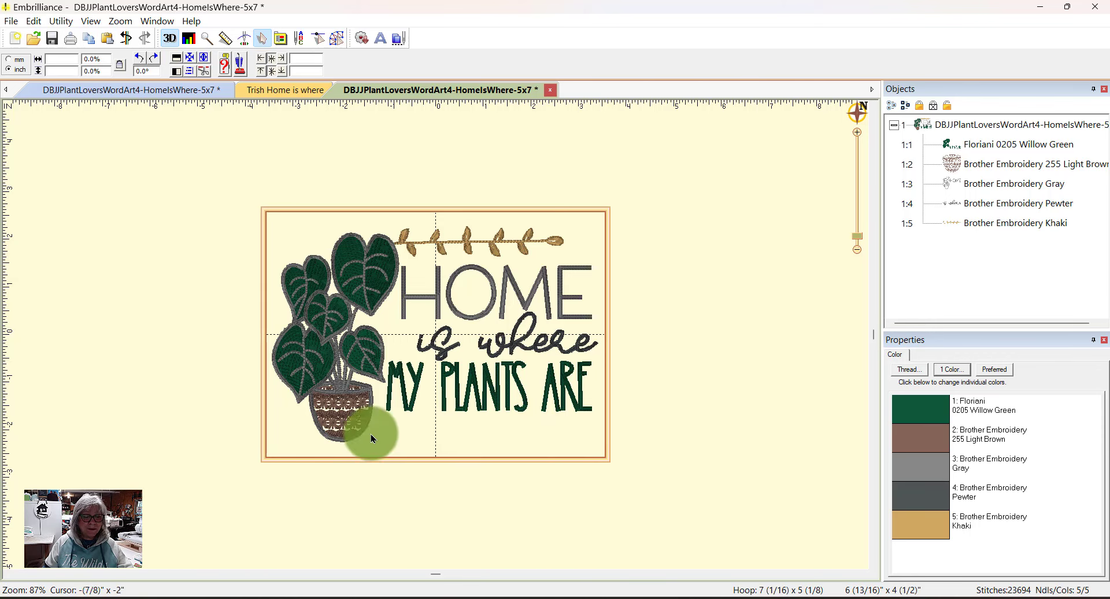
# Step: Add an ABC lettering object and place it centred beneath the MY PLANTS ARE line
pyautogui.click(381, 39)
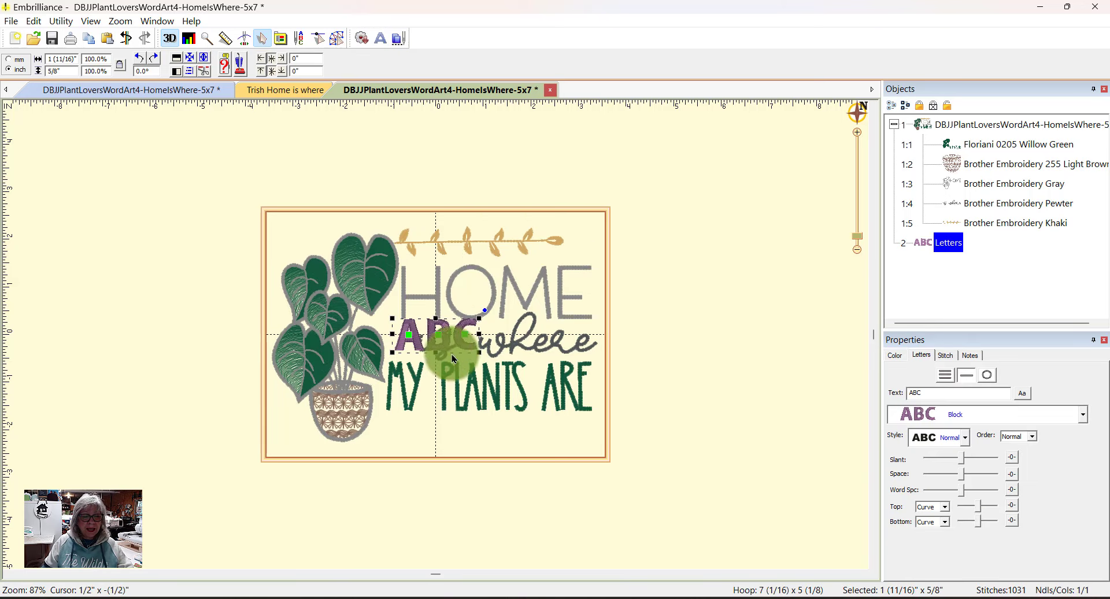
pyautogui.moveTo(453, 359); pyautogui.dragTo(467, 441)
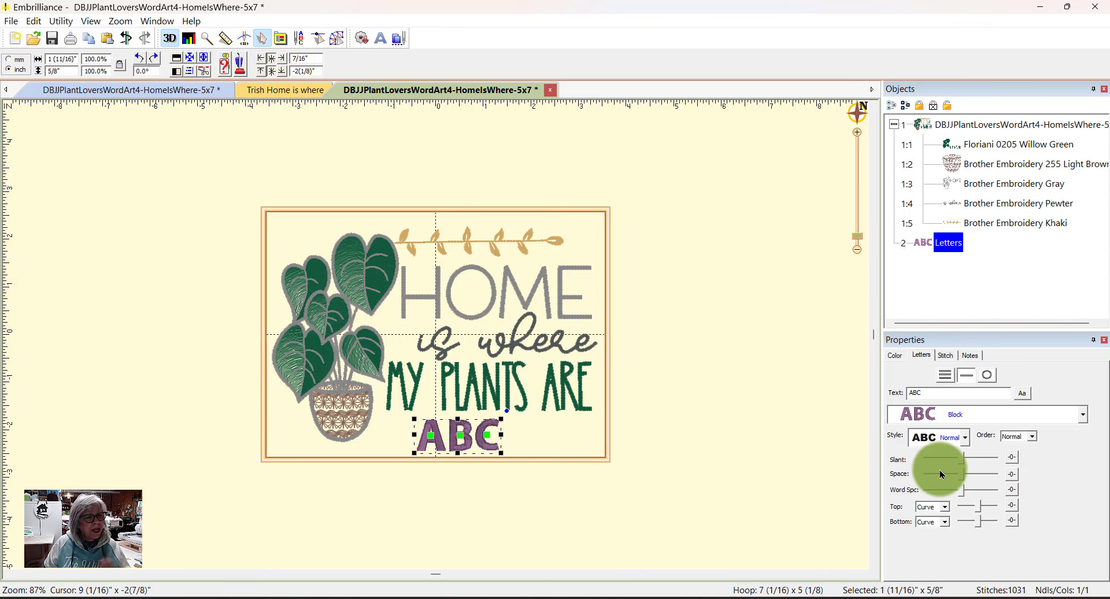
# Step: Change the font of the ABC lettering beneath MY PLANTS ARE to Merrowly Block Mini
pyautogui.click(1082, 414)
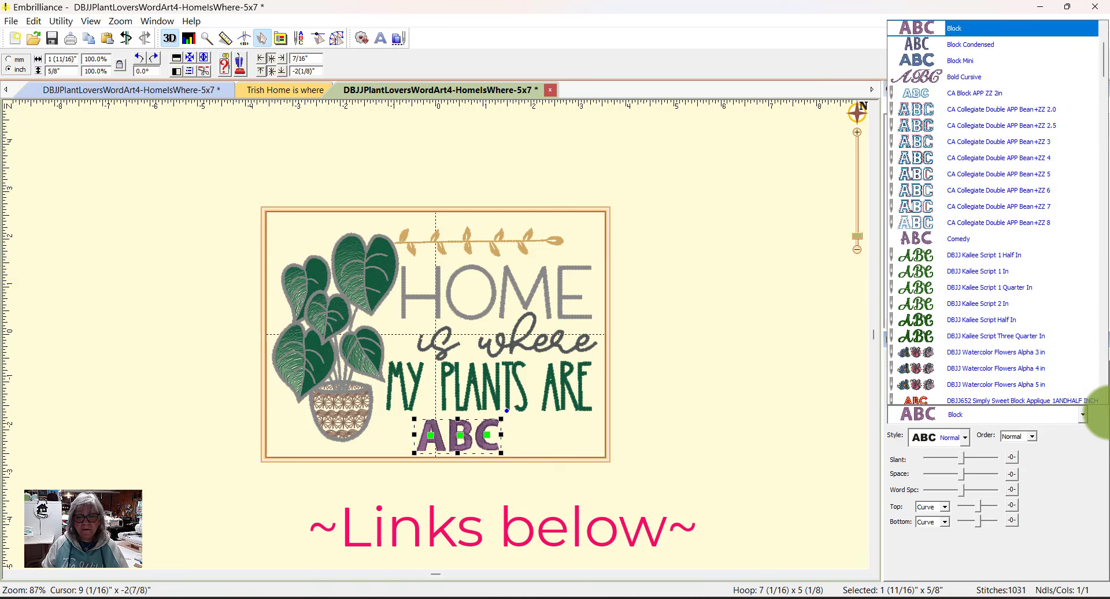
pyautogui.scroll(-10, 1067, 241)
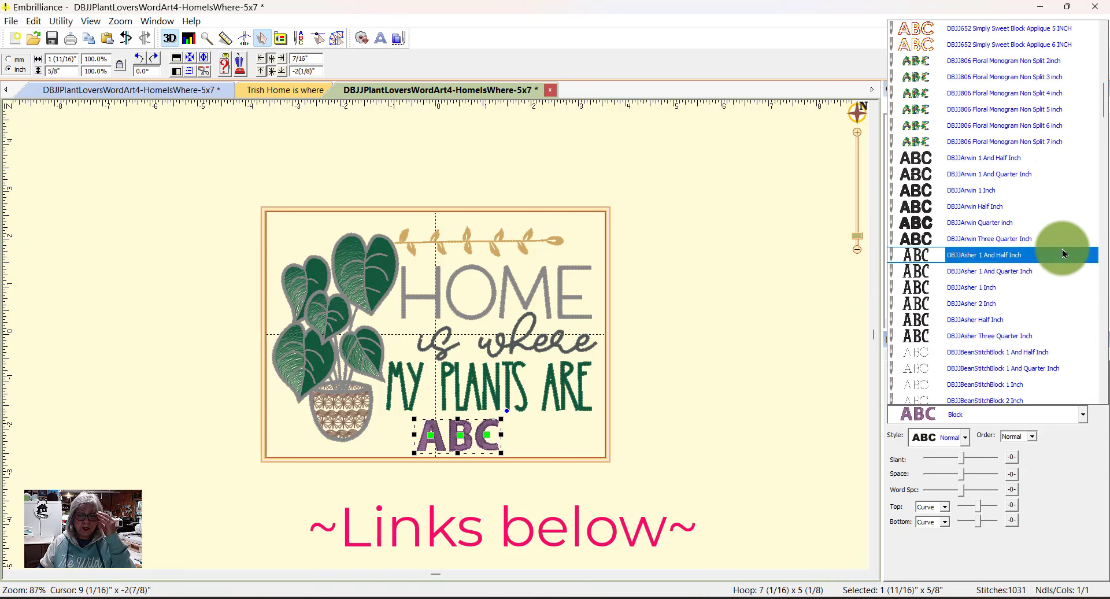
pyautogui.scroll(-15, 1029, 298)
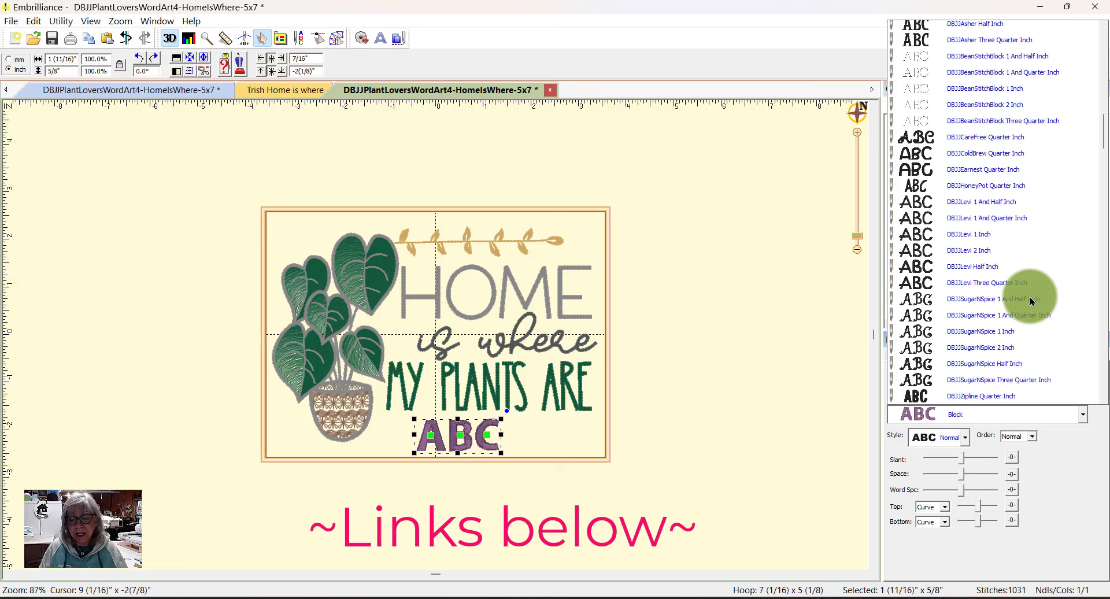
pyautogui.scroll(-6, 1029, 297)
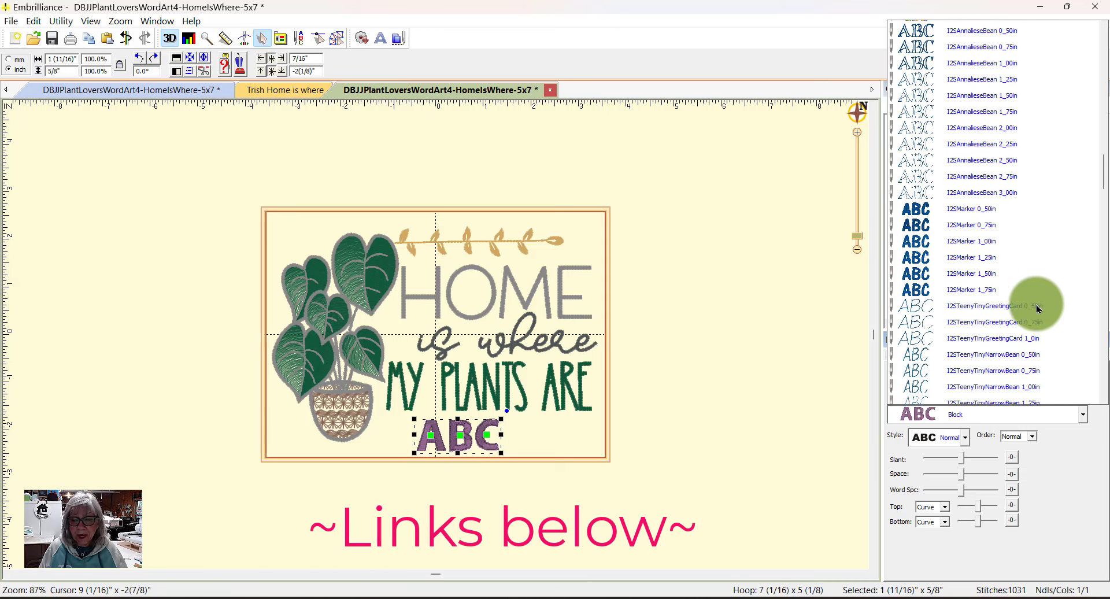
pyautogui.scroll(-10, 1041, 312)
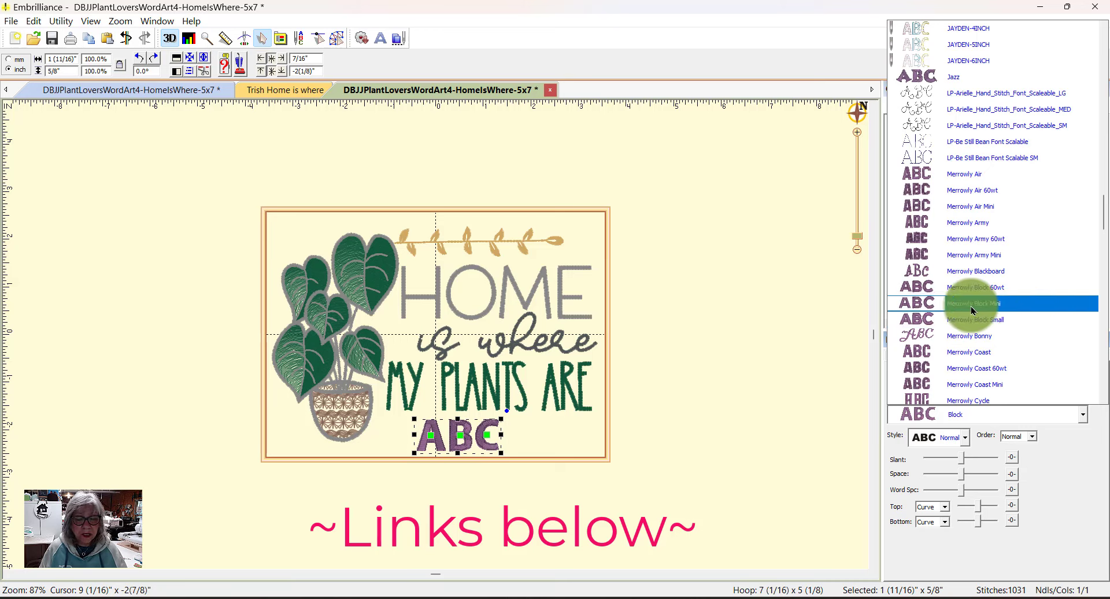
pyautogui.click(970, 306)
pyautogui.click(477, 460)
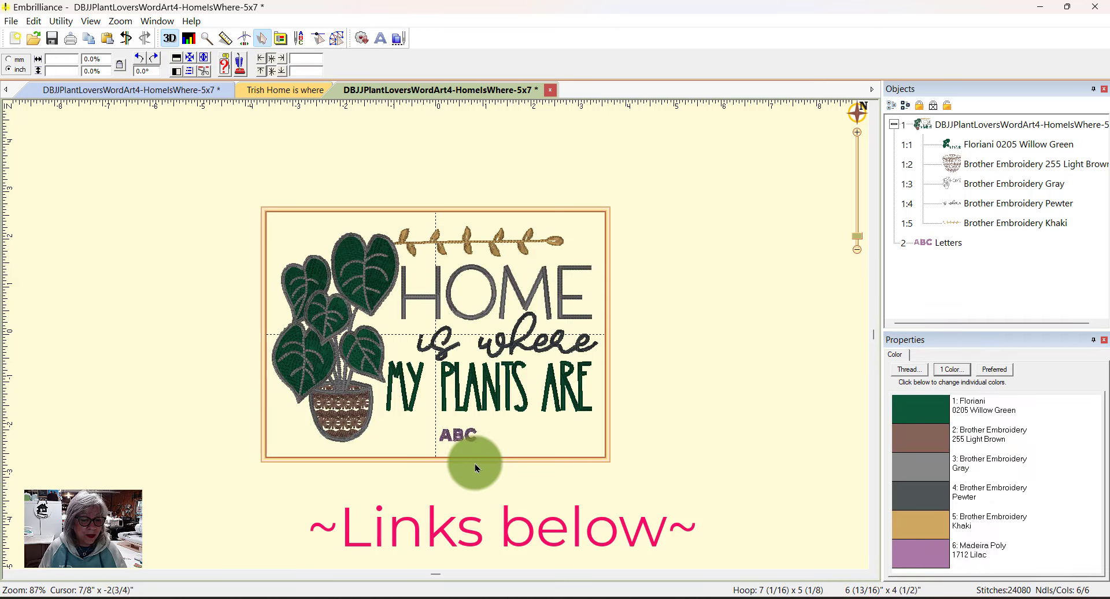
# Step: Select the ABC lettering, switch off the 3D stitch view and hide the hoop
pyautogui.click(472, 439)
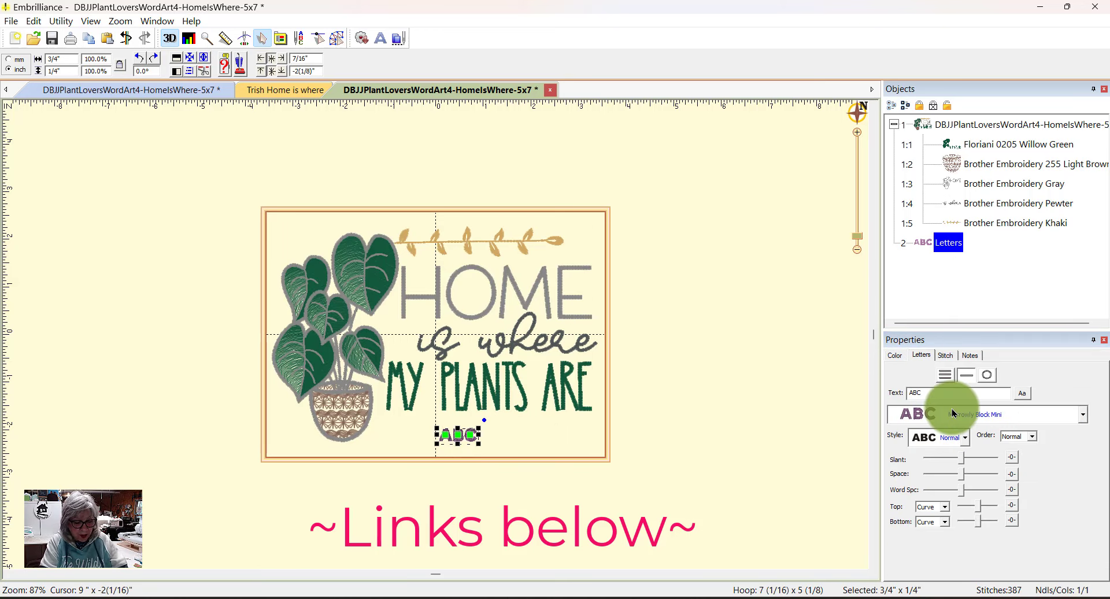
pyautogui.press('d')
pyautogui.press('h')
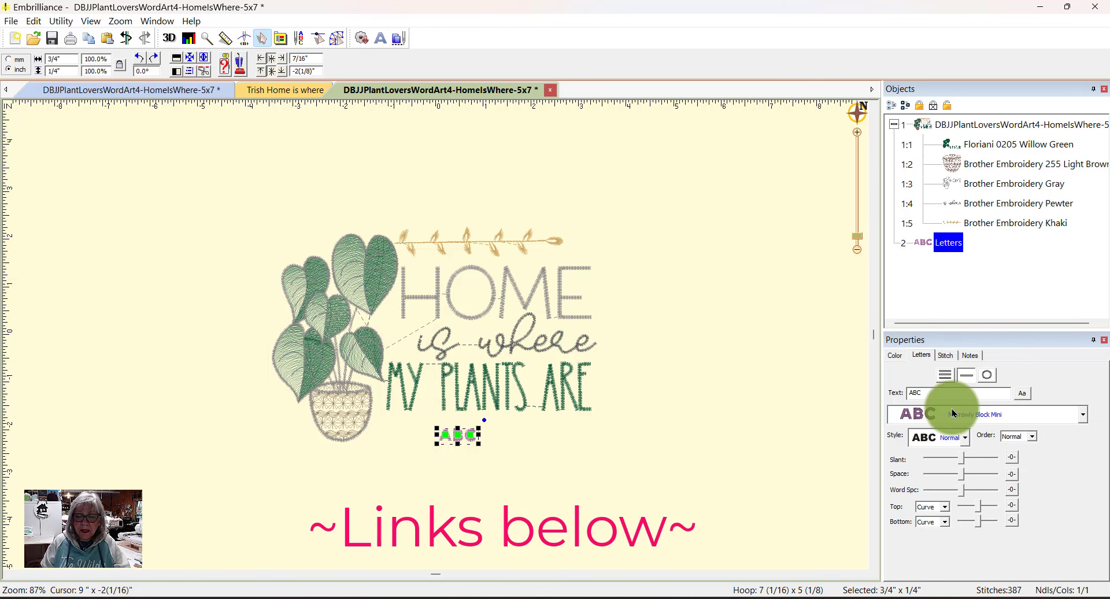
# Step: Replace the ABC lettering text with The, the family's surname, and Family 2024, and apply it
pyautogui.moveTo(929, 392); pyautogui.dragTo(860, 397)
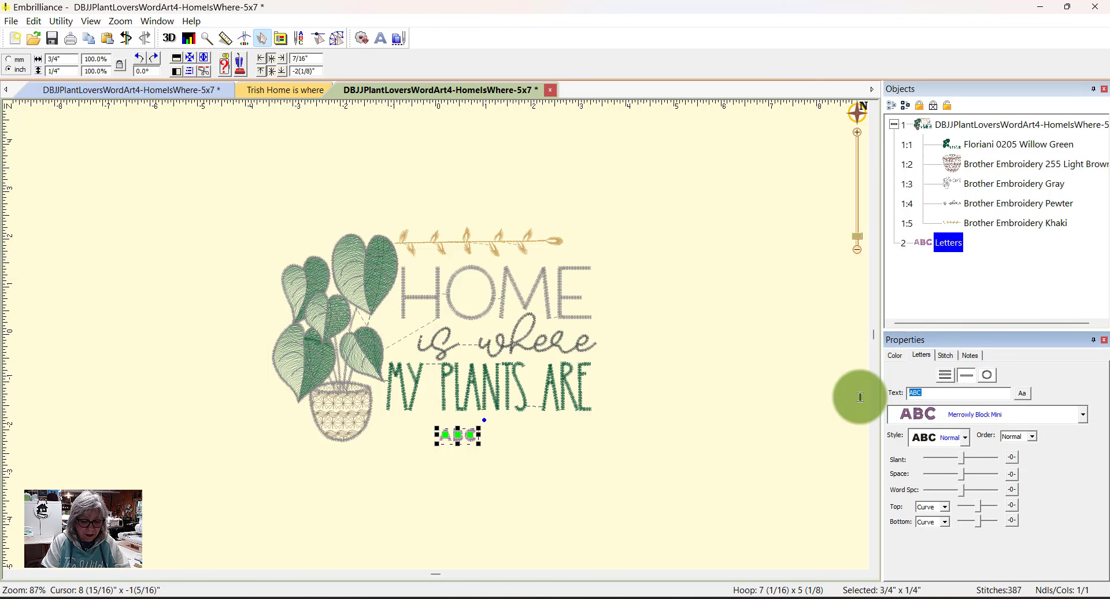
pyautogui.write('The Carus')
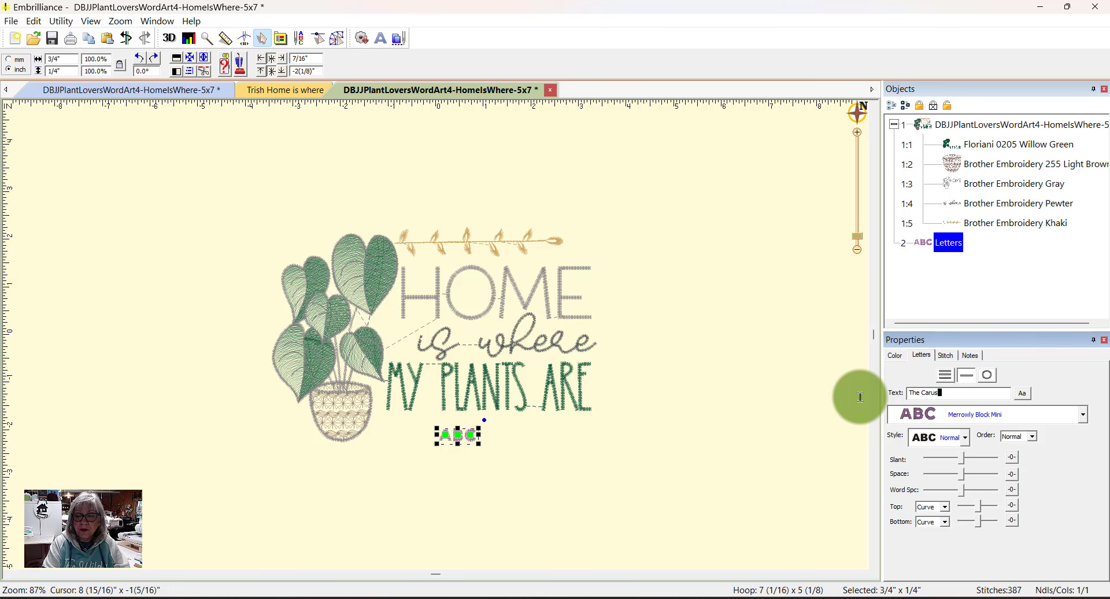
pyautogui.write('o FA')
pyautogui.press('BackSpace')
pyautogui.press('BackSpace')
pyautogui.press('BackSpace')
pyautogui.write('Famil')
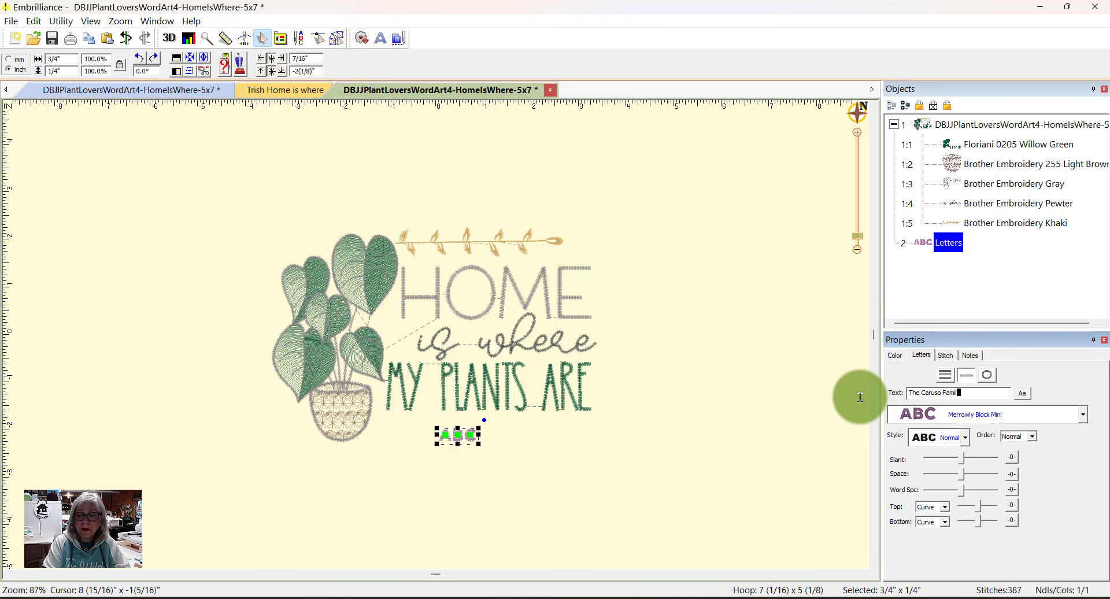
pyautogui.write('y 202')
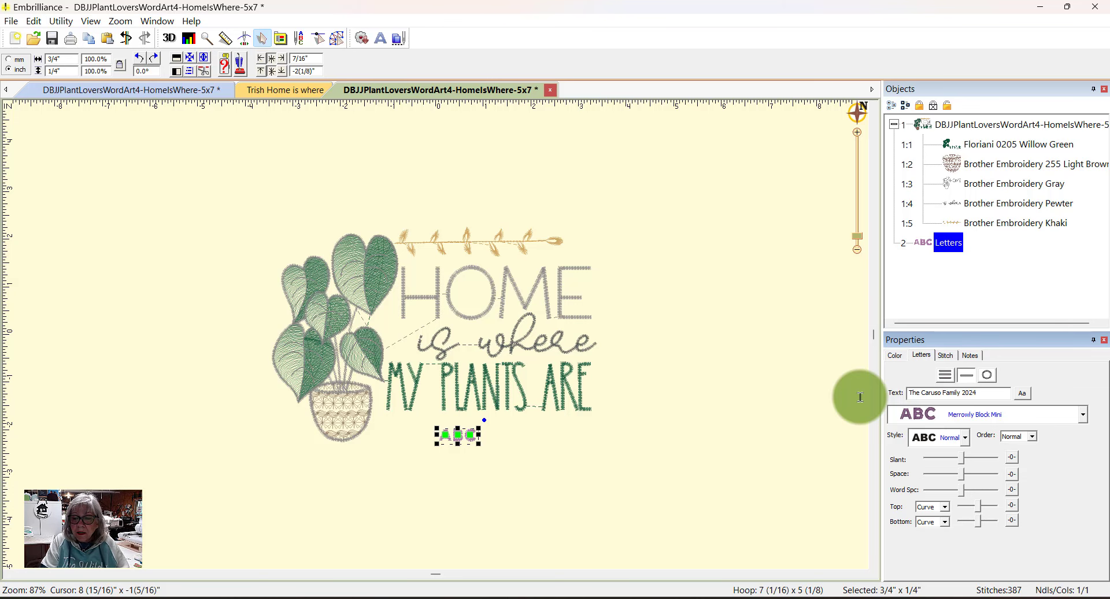
pyautogui.write('4')
pyautogui.press('Return')
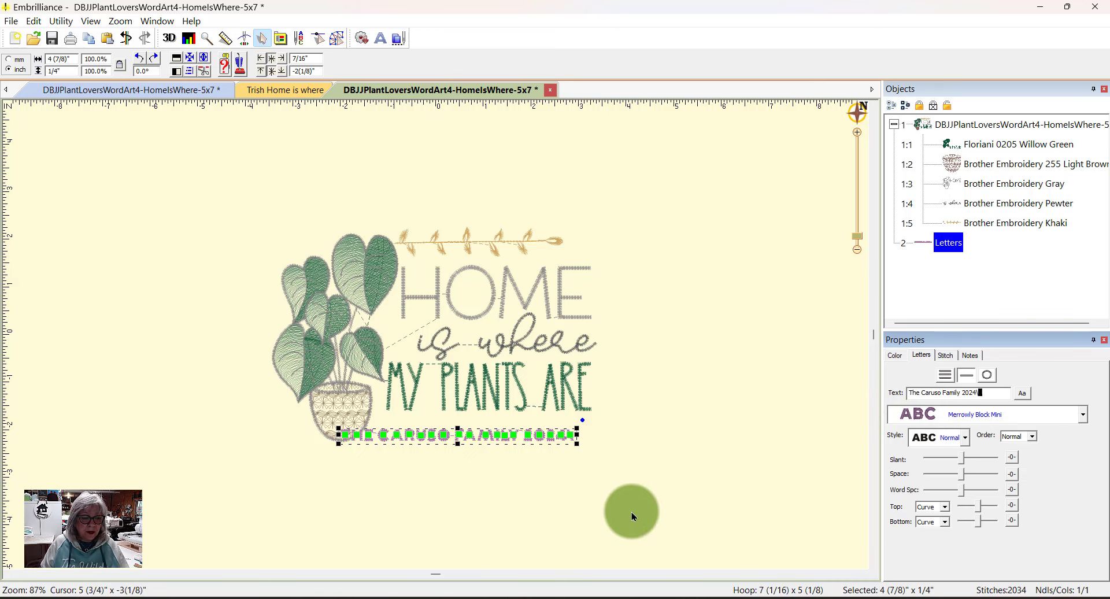
# Step: Move the family name lettering beneath MY PLANTS ARE, clear of the plant pot, and remove the stray backslash after 2024
pyautogui.click(459, 529)
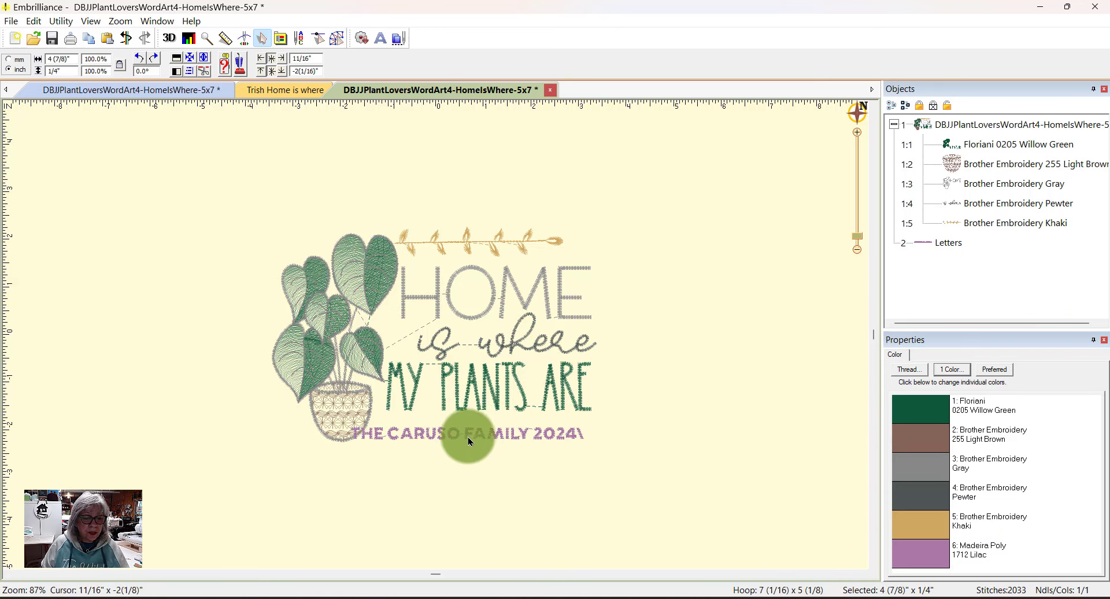
pyautogui.moveTo(505, 431); pyautogui.dragTo(493, 433)
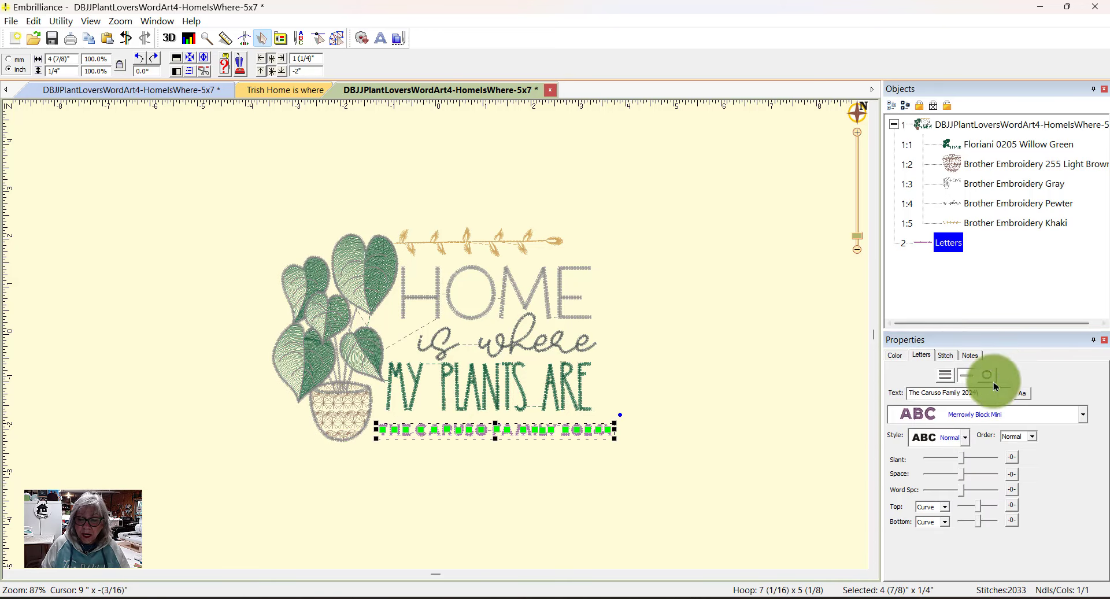
pyautogui.click(988, 393)
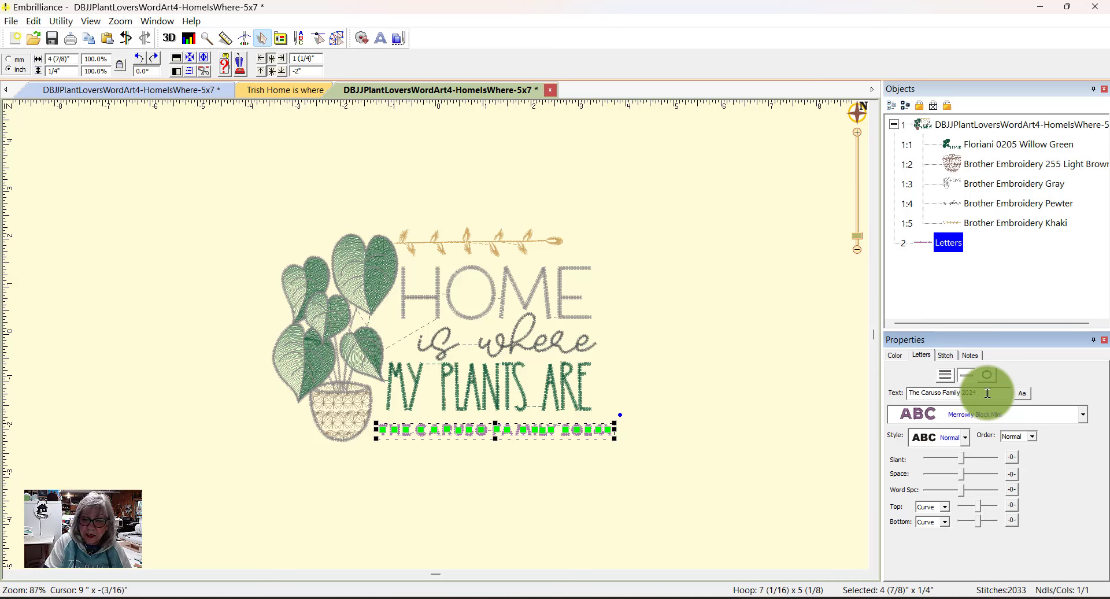
pyautogui.press('Return')
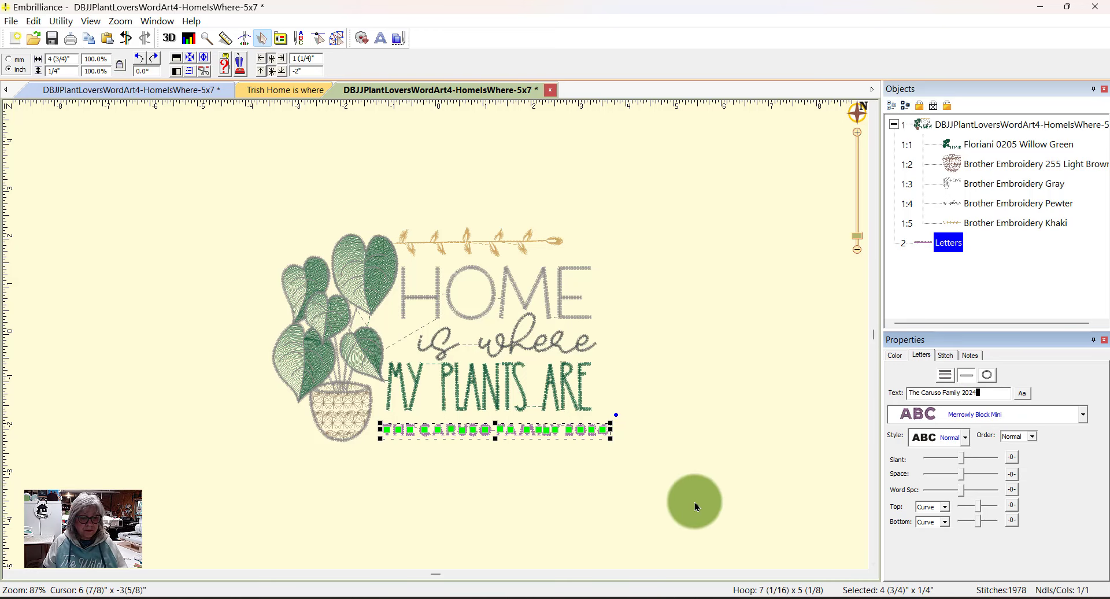
pyautogui.click(525, 463)
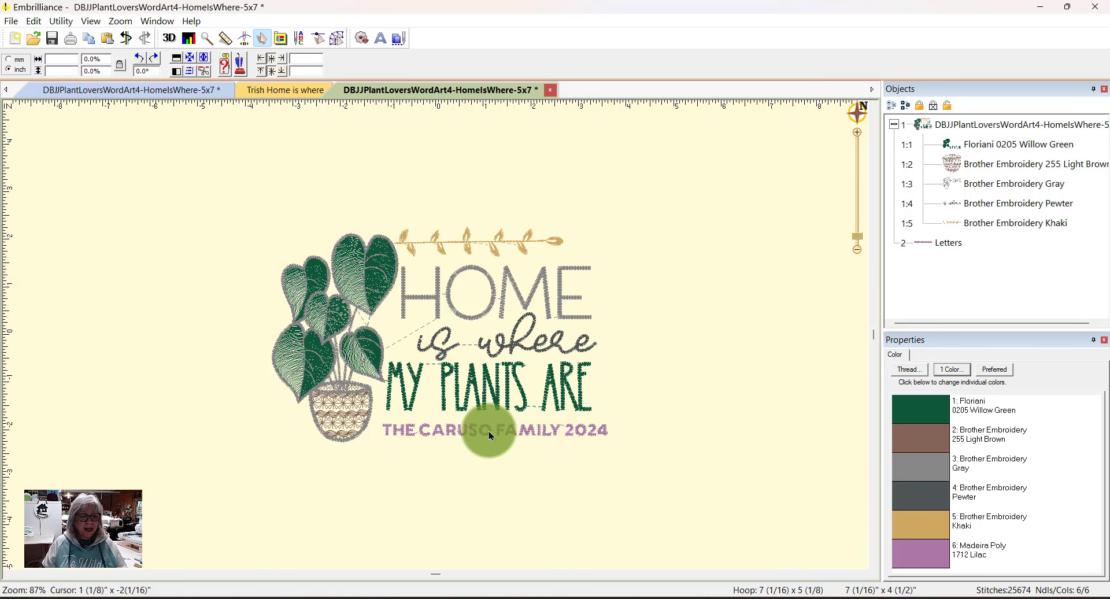
# Step: Nudge the family name lettering slightly left to centre it under MY PLANTS ARE, and deselect it
pyautogui.moveTo(488, 431); pyautogui.dragTo(483, 432)
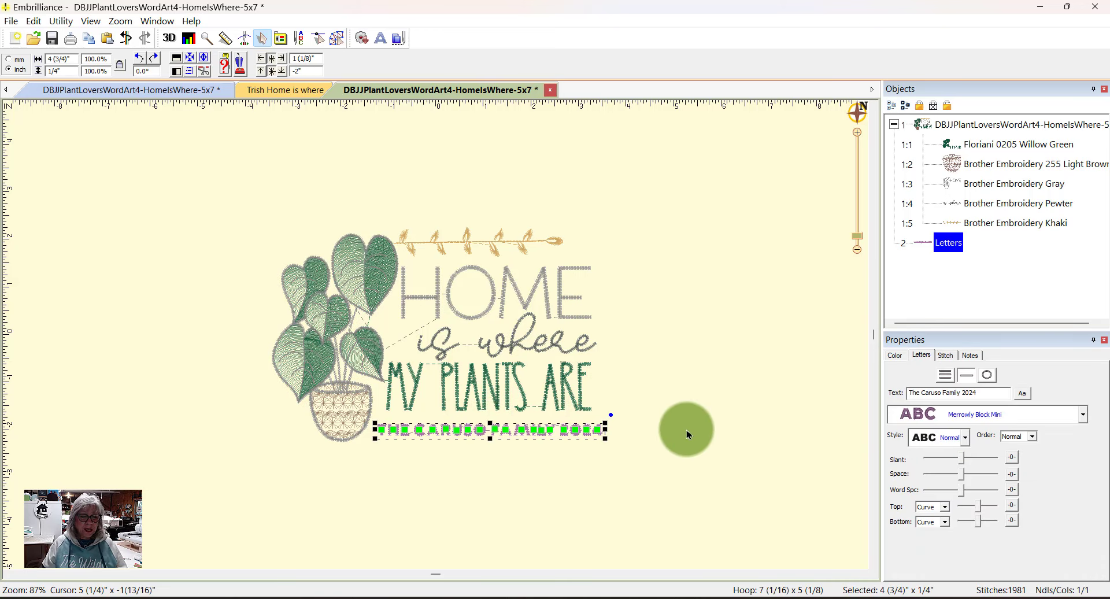
pyautogui.click(575, 488)
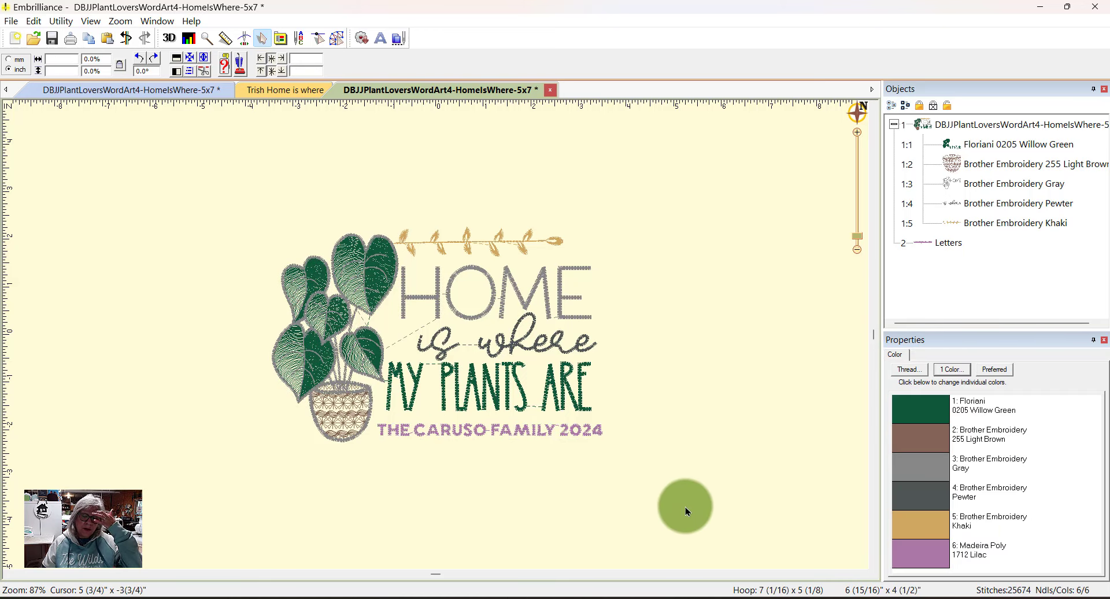
pyautogui.scroll(-5, 696, 331)
pyautogui.scroll(5, 696, 331)
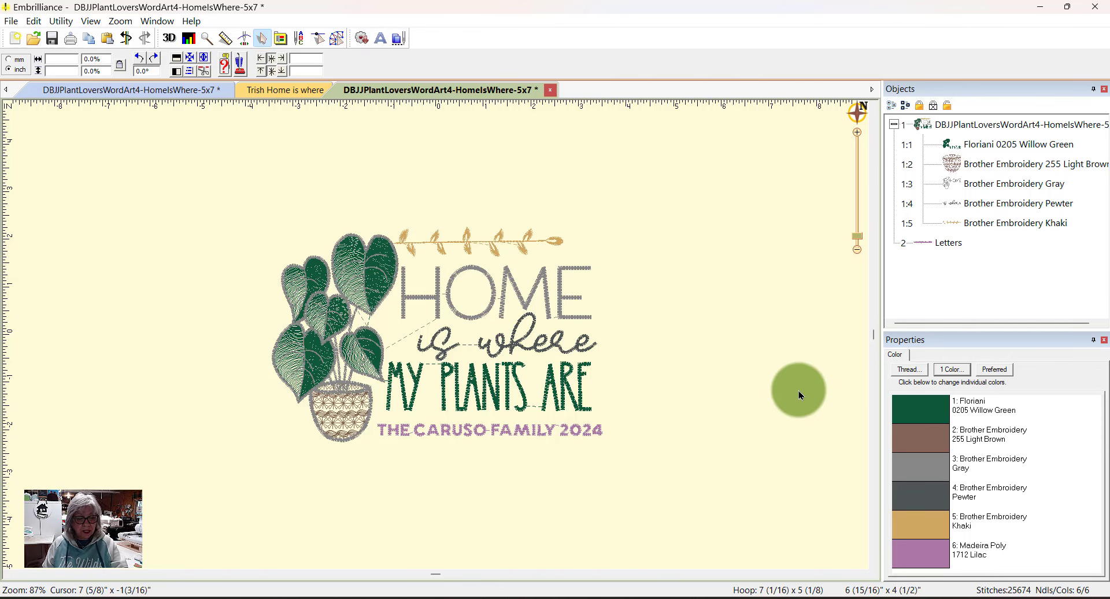
# Step: Show the hoop around the design again
pyautogui.press('h')
pyautogui.press('h')
pyautogui.press('h')
pyautogui.press('h')
pyautogui.press('h')
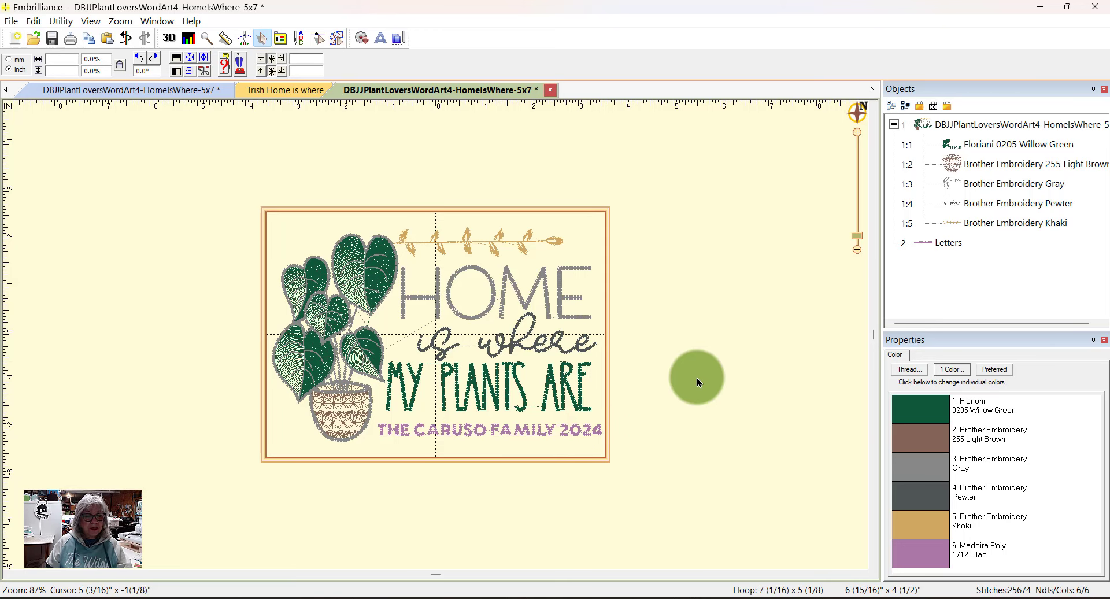
# Step: Shift the family name lettering slightly further left inside the hoop, to 1 (1/16)" horizontally and -2" vertically
pyautogui.click(484, 429)
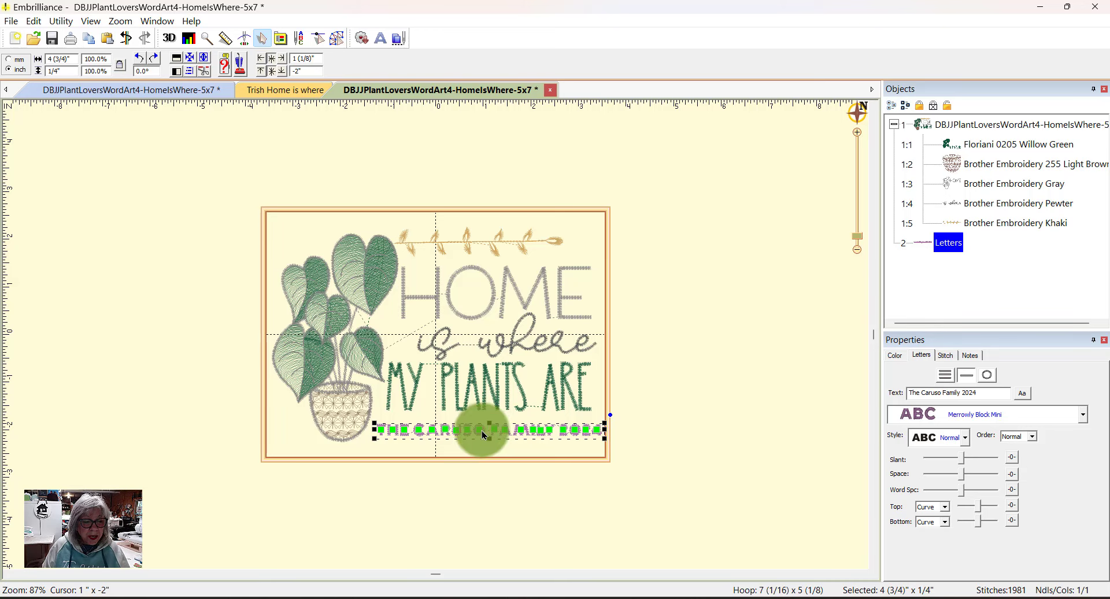
pyautogui.moveTo(478, 431); pyautogui.dragTo(474, 432)
pyautogui.click(126, 38)
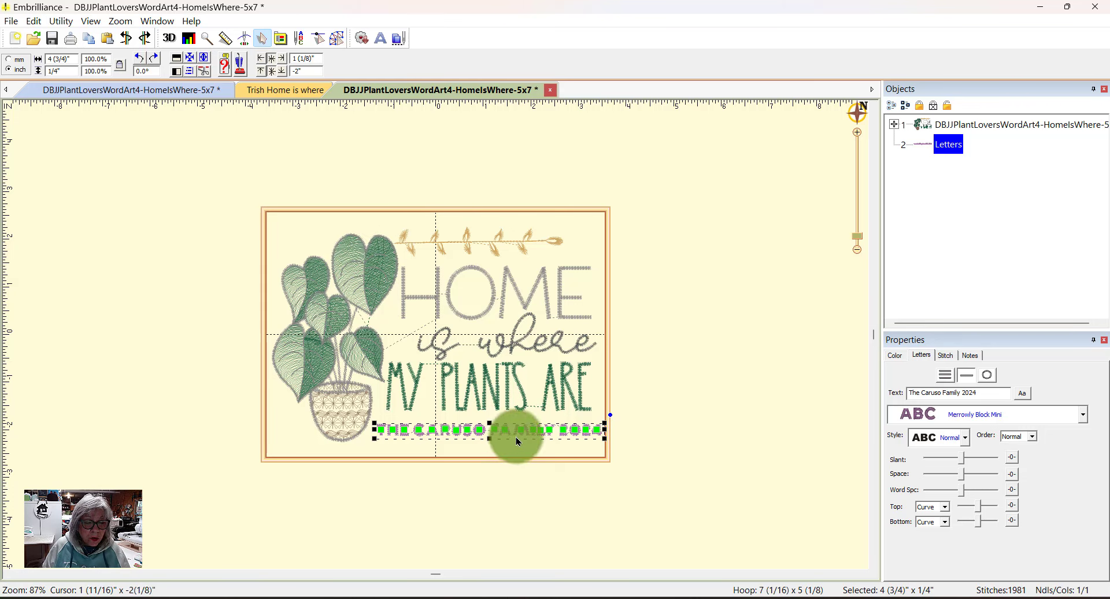
pyautogui.moveTo(514, 436); pyautogui.dragTo(513, 439)
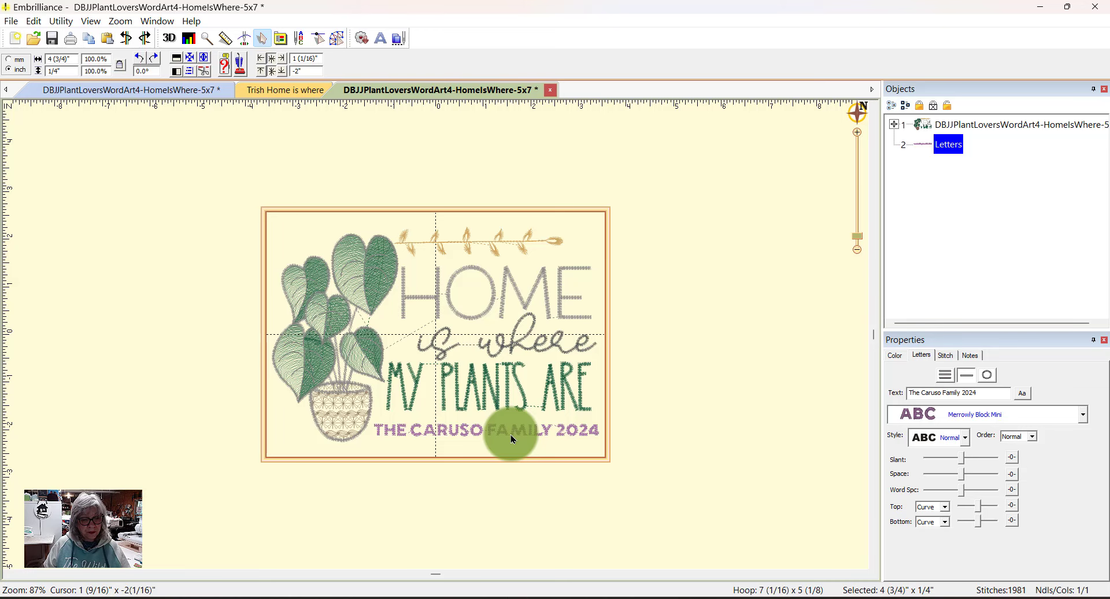
pyautogui.click(724, 380)
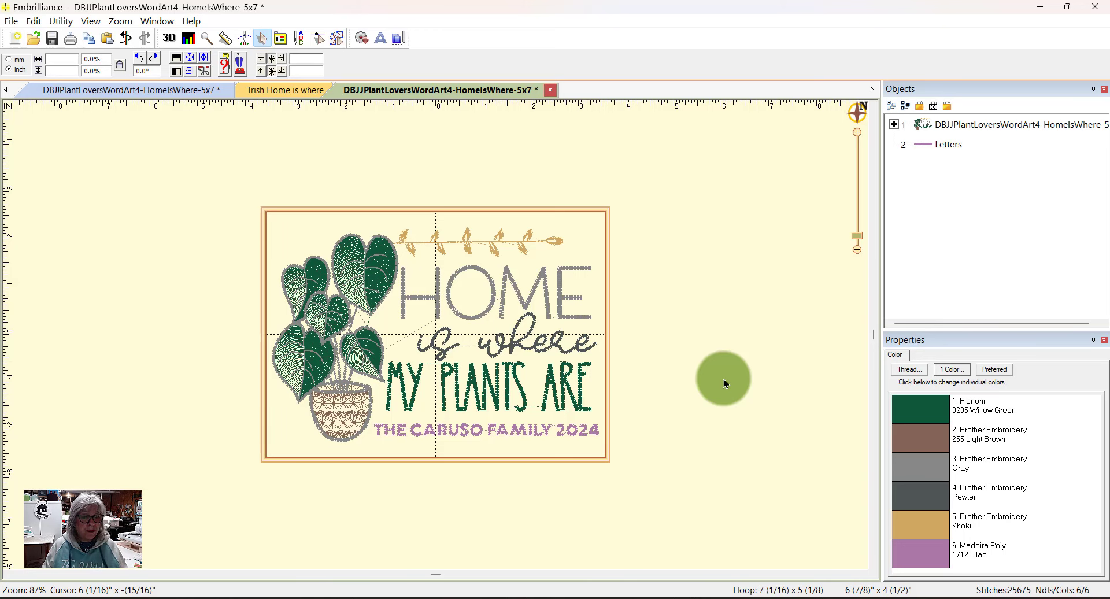
# Step: Set up saving the design as a stitch file in PES format in the Downloads folder
pyautogui.click(11, 21)
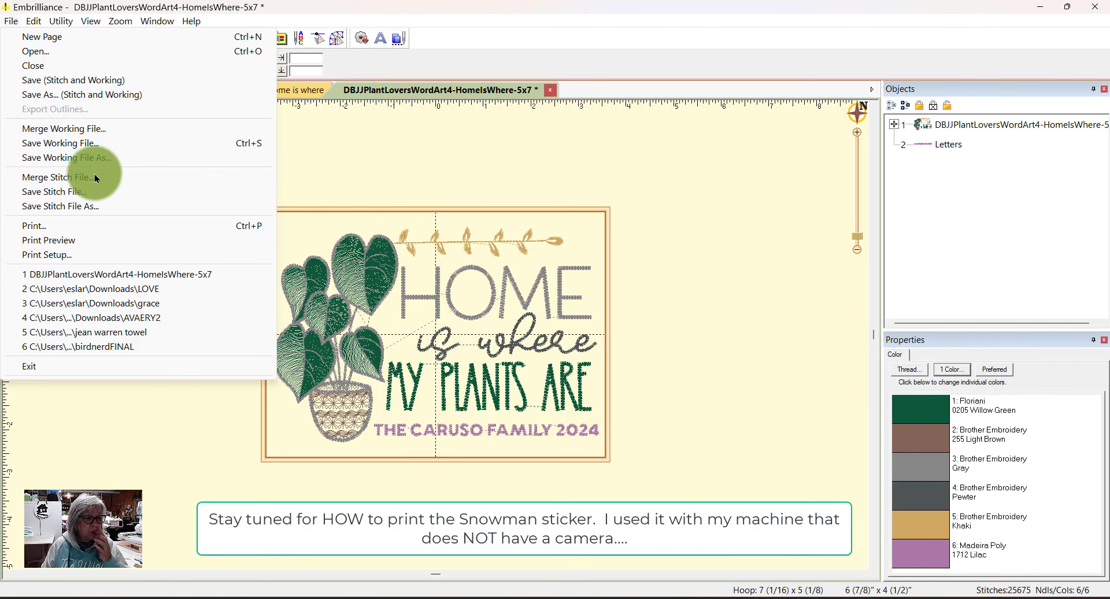
pyautogui.click(78, 207)
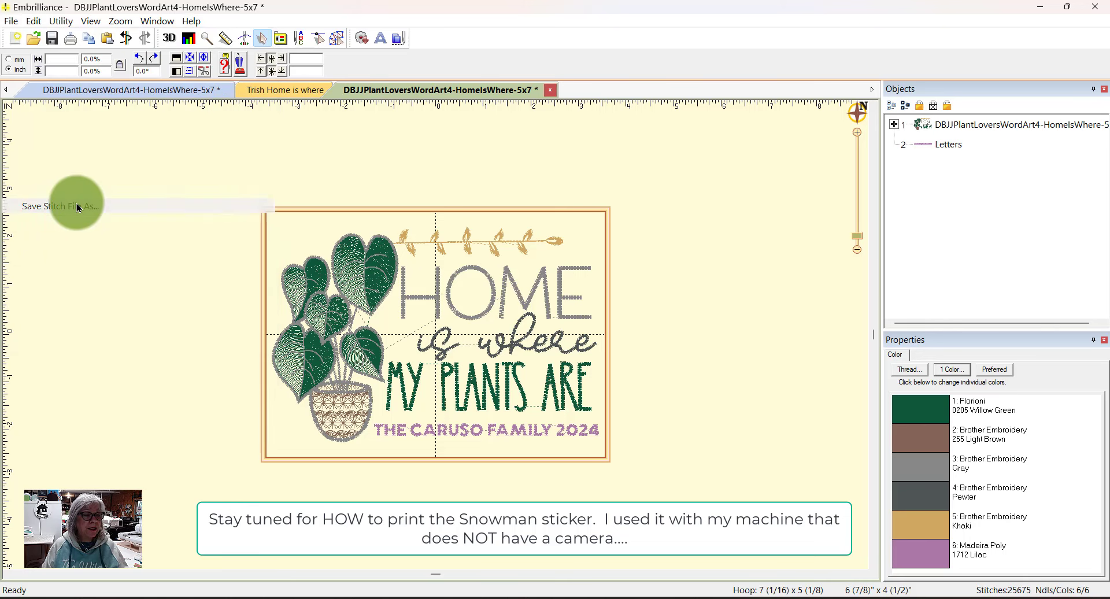
pyautogui.click(358, 485)
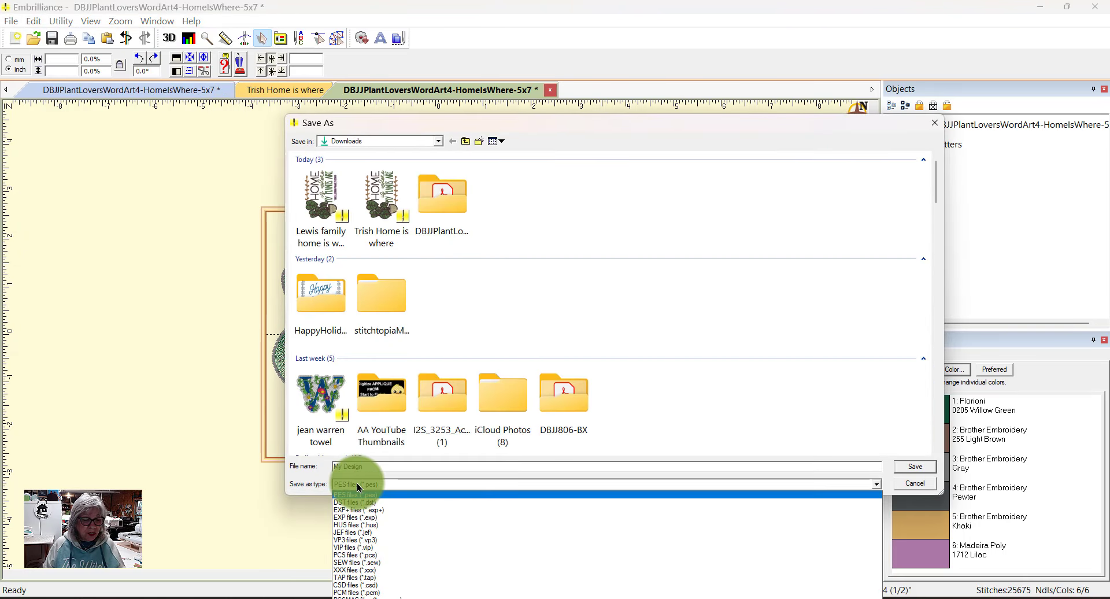
pyautogui.click(372, 495)
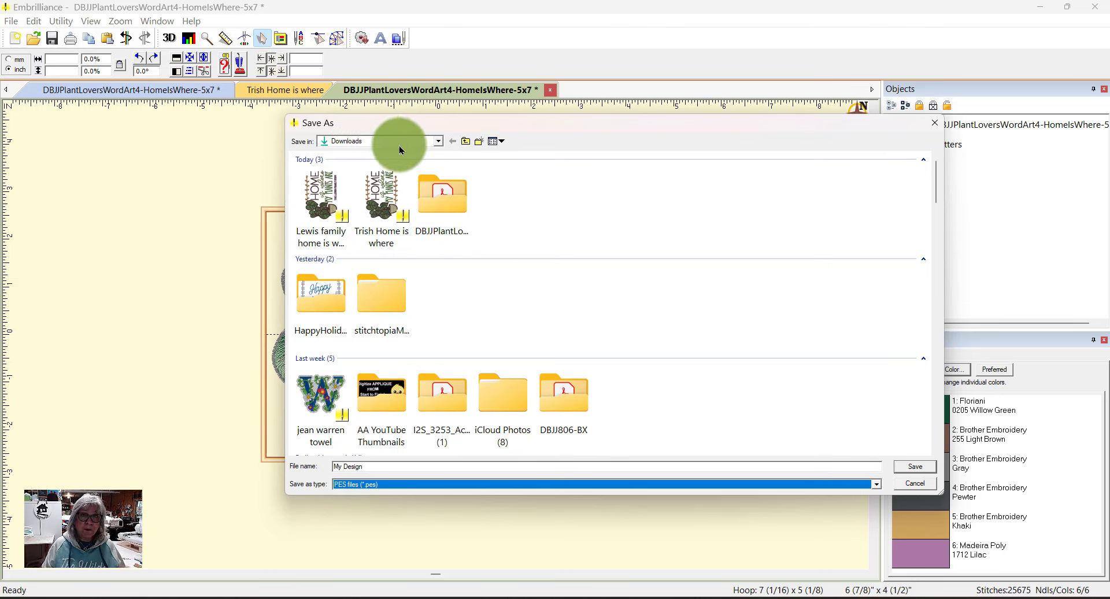
pyautogui.click(438, 143)
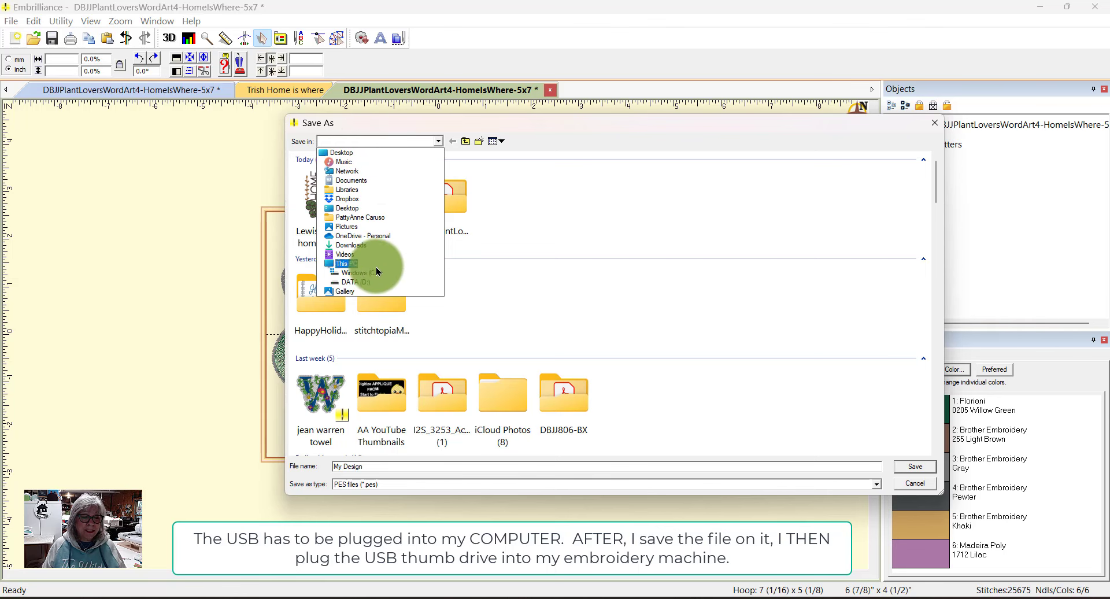
pyautogui.click(416, 140)
pyautogui.click(439, 142)
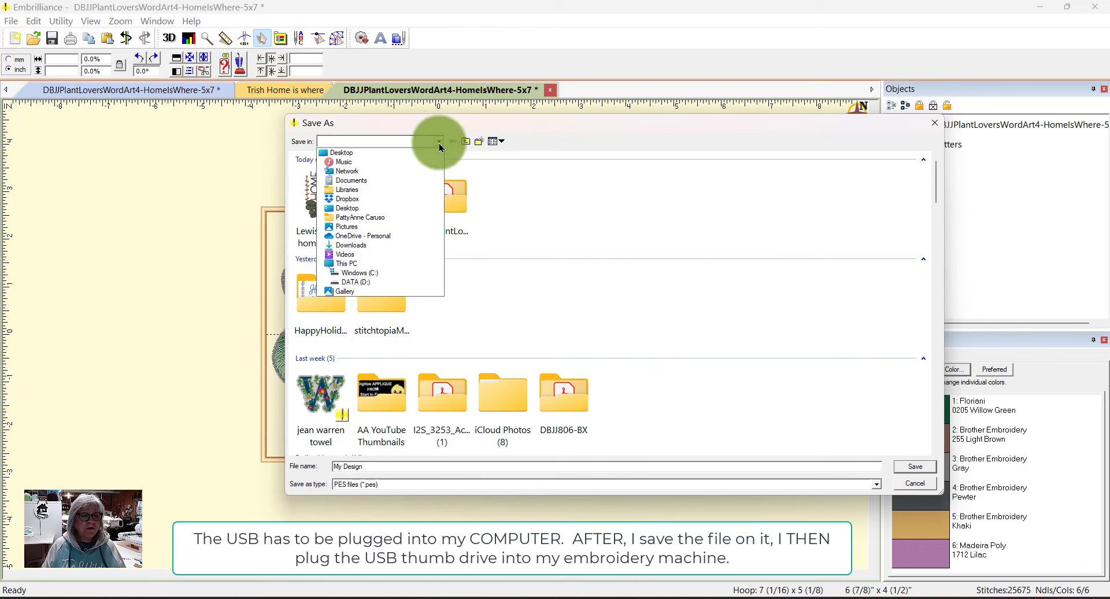
pyautogui.click(362, 246)
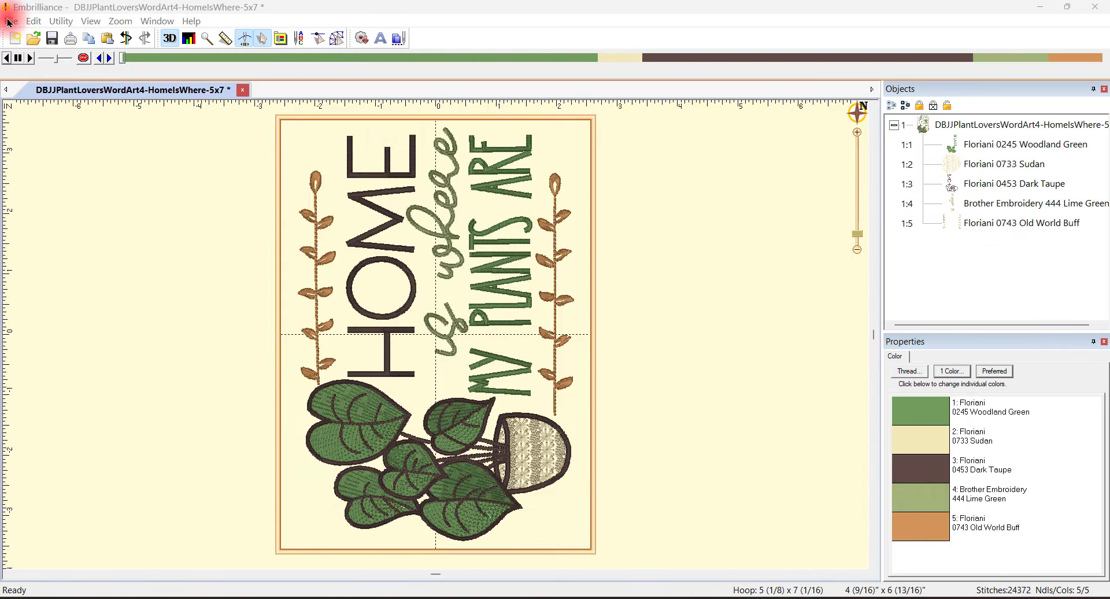
# Step: Preview the portrait plant design's printout with its alignment snowman, and close the preview
pyautogui.click(8, 22)
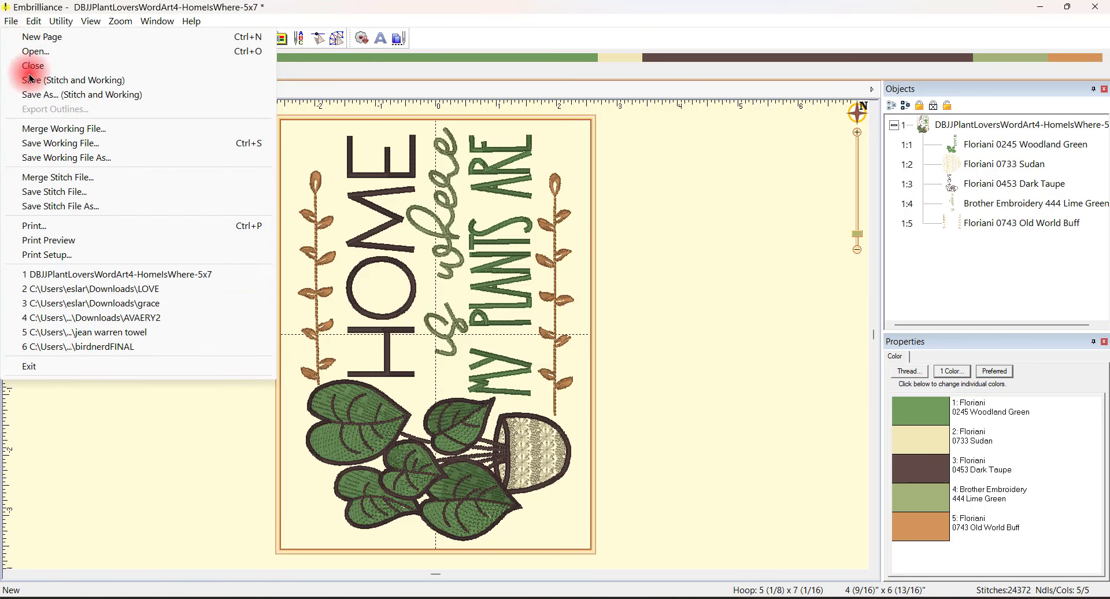
pyautogui.click(59, 242)
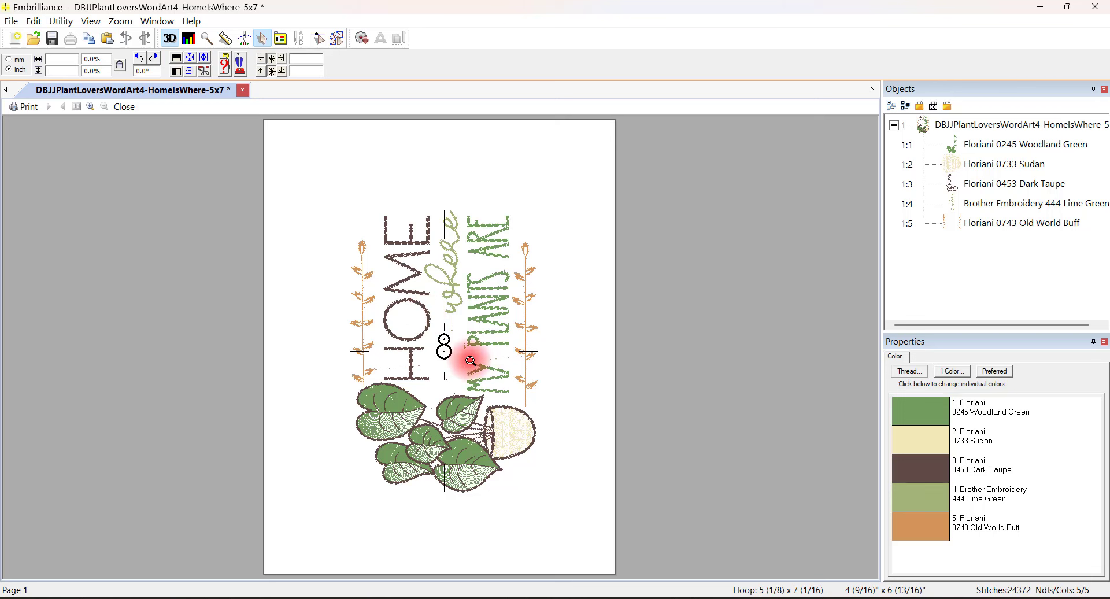
pyautogui.click(124, 106)
# Step: Check the Printing preferences for Print crosshairs, Design Only and the alignment snowman, and accept them
pyautogui.click(33, 22)
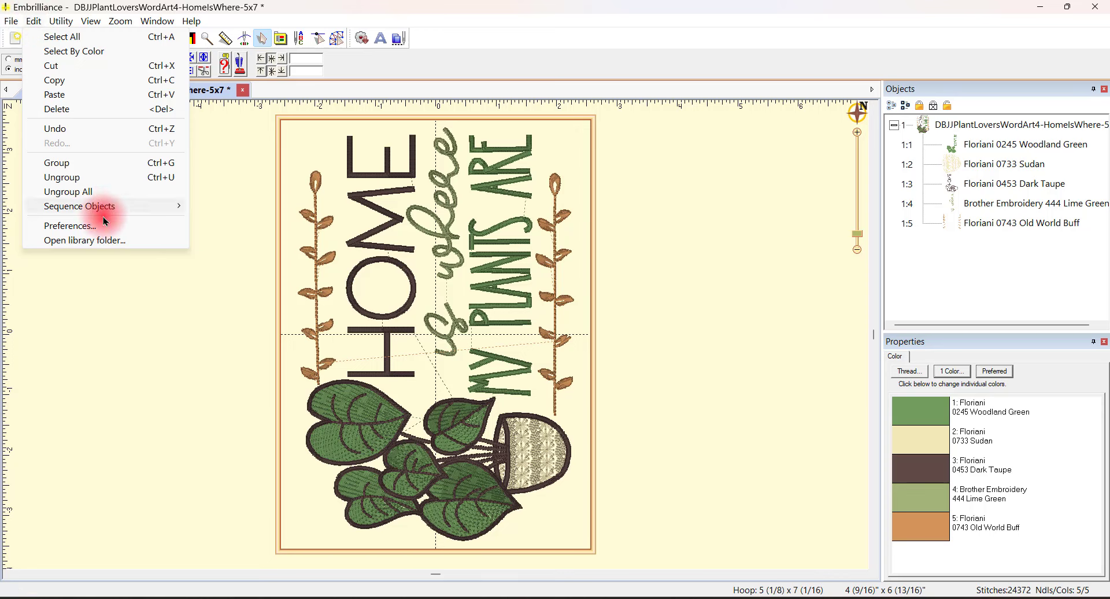
pyautogui.click(87, 226)
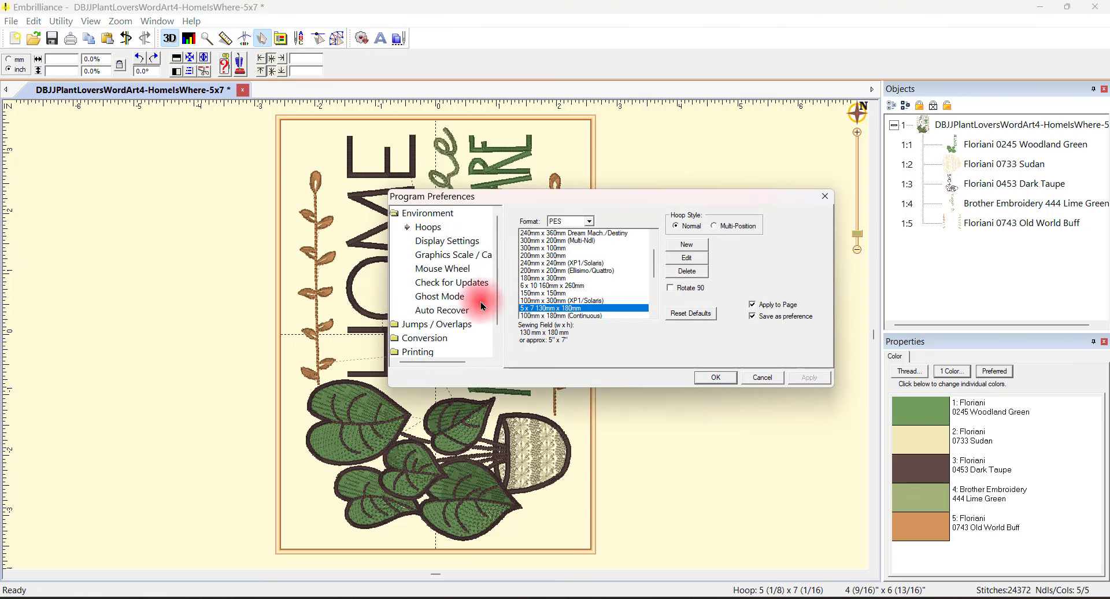
pyautogui.click(431, 353)
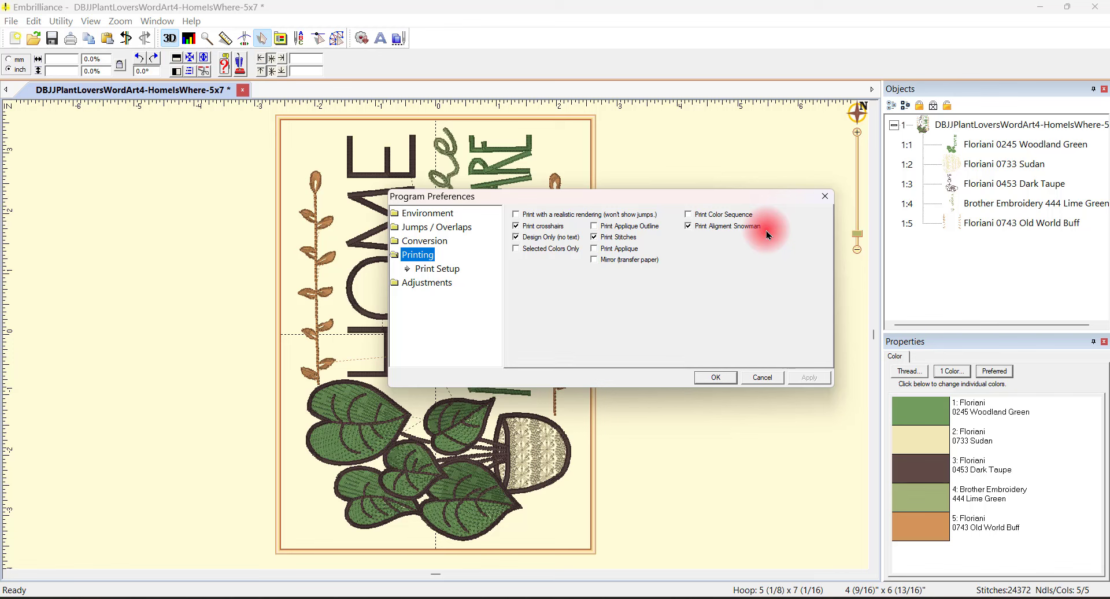
pyautogui.click(717, 378)
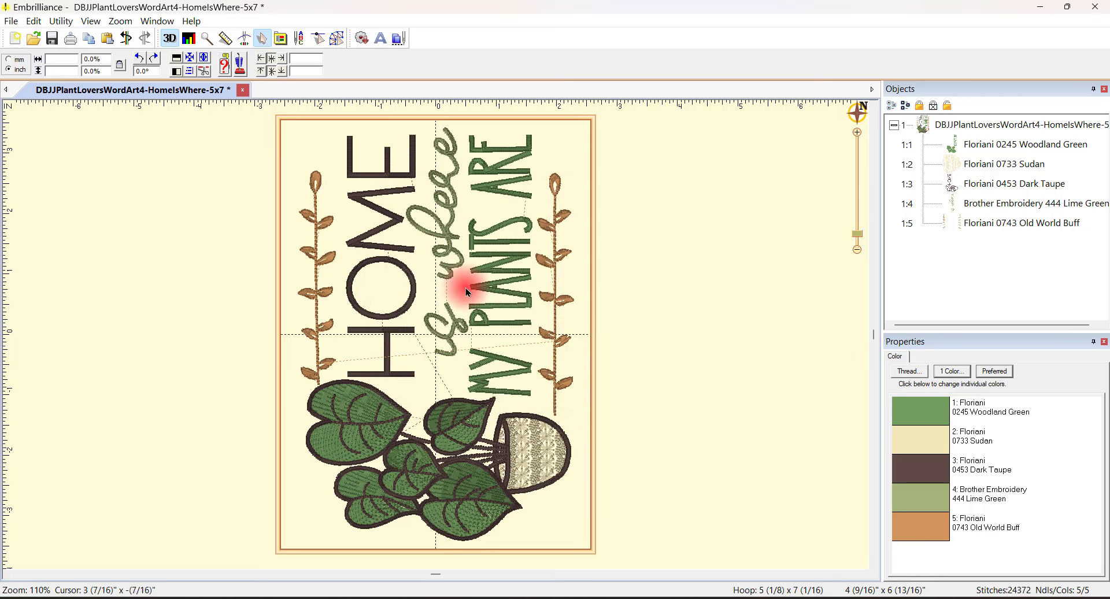
pyautogui.click(12, 22)
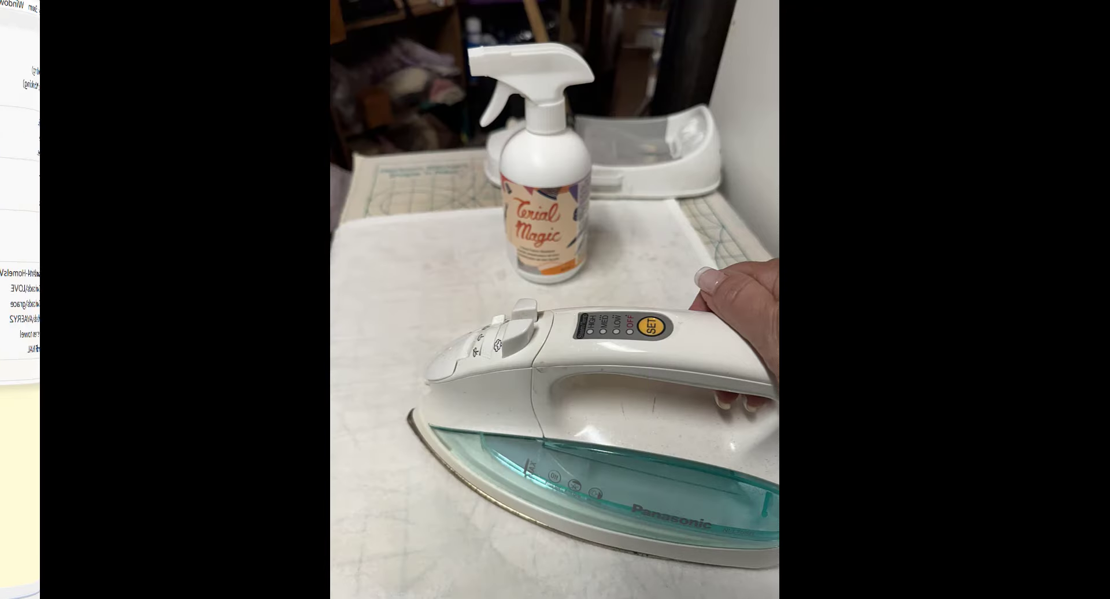